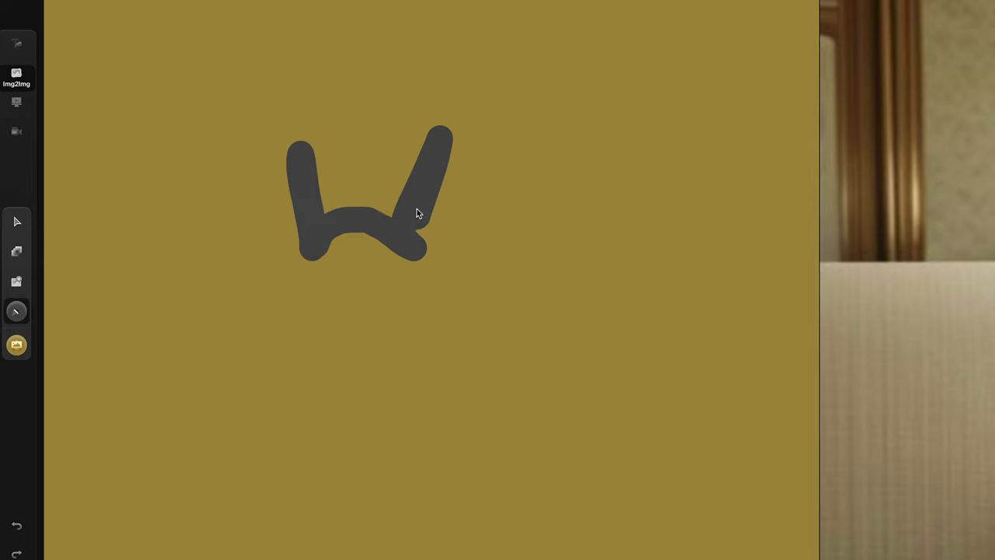
Sketch a rough head and body shape on the Krea canvas.
{"action": "mouse_move", "coordinate": [417, 210]}
{"action": "left_mouse_down"}
{"action": "mouse_move", "coordinate": [313, 248]}
{"action": "mouse_move", "coordinate": [376, 245]}
{"action": "mouse_move", "coordinate": [364, 322]}
{"action": "left_mouse_up"}
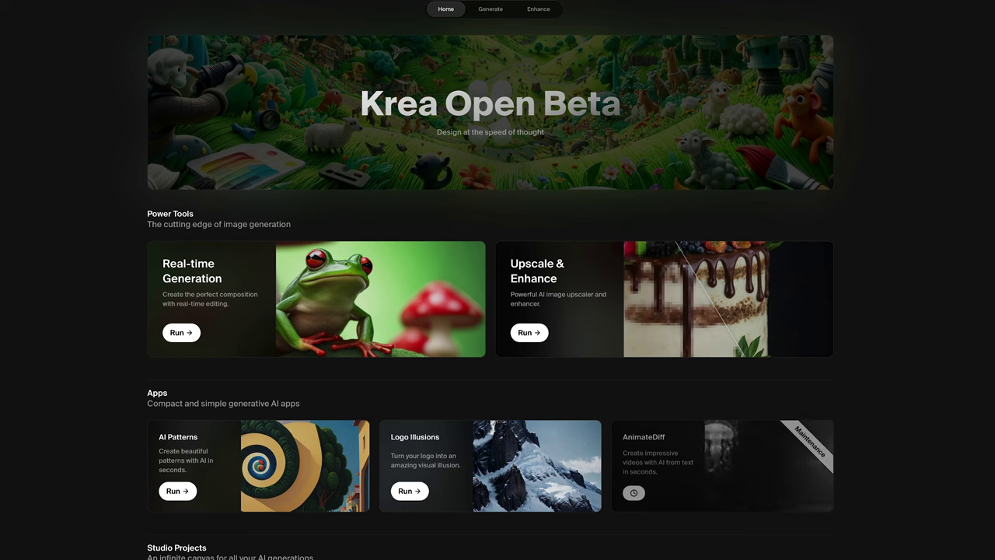
Start Real-time Generation with the prompt 'fawn french bulldog sitting on a couch in a train car luxurious'.
{"action": "left_click", "coordinate": [179, 332]}
{"action": "type", "text": "a"}
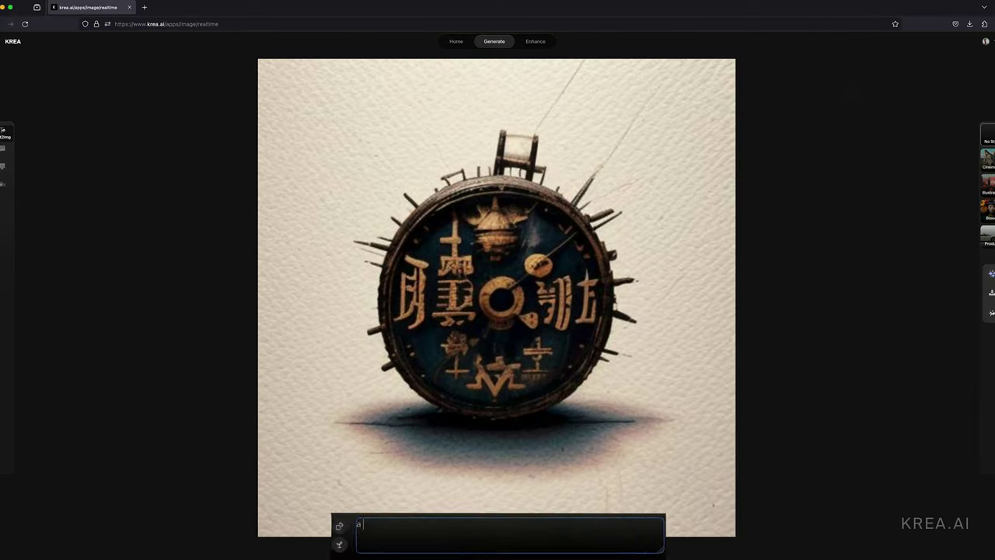
{"action": "type", "text": " frenchbulldog"}
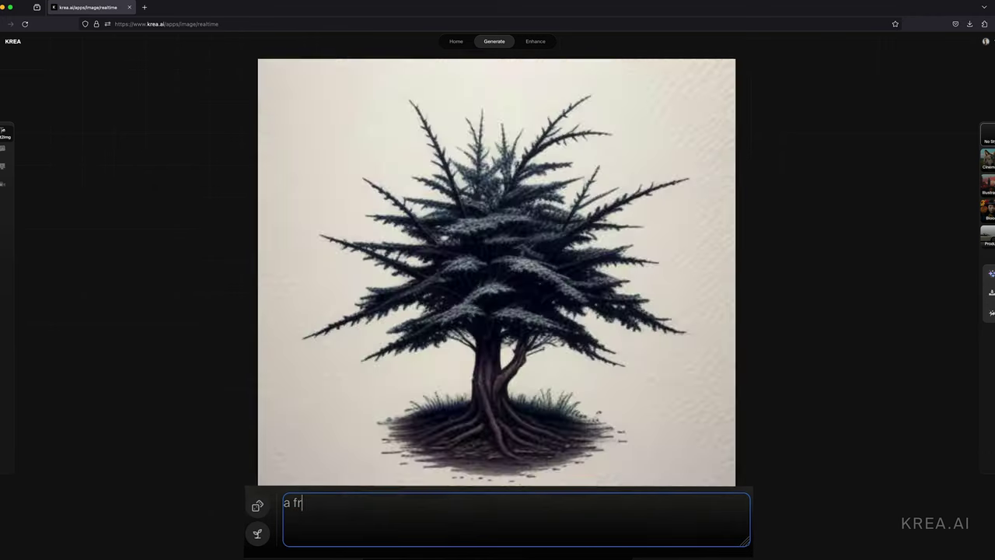
{"action": "type", "text": "ench bulldog in a train ca"}
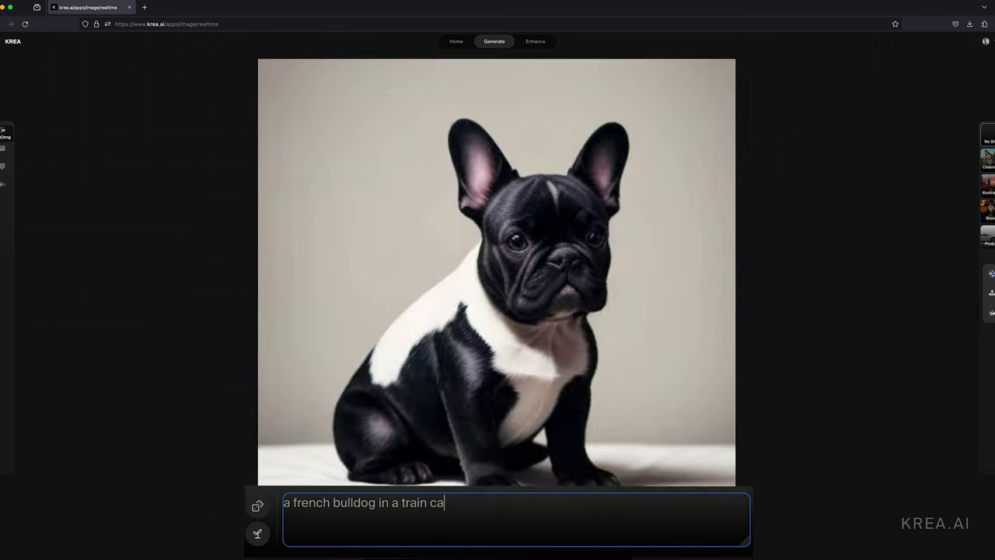
{"action": "type", "text": "rluxurious"}
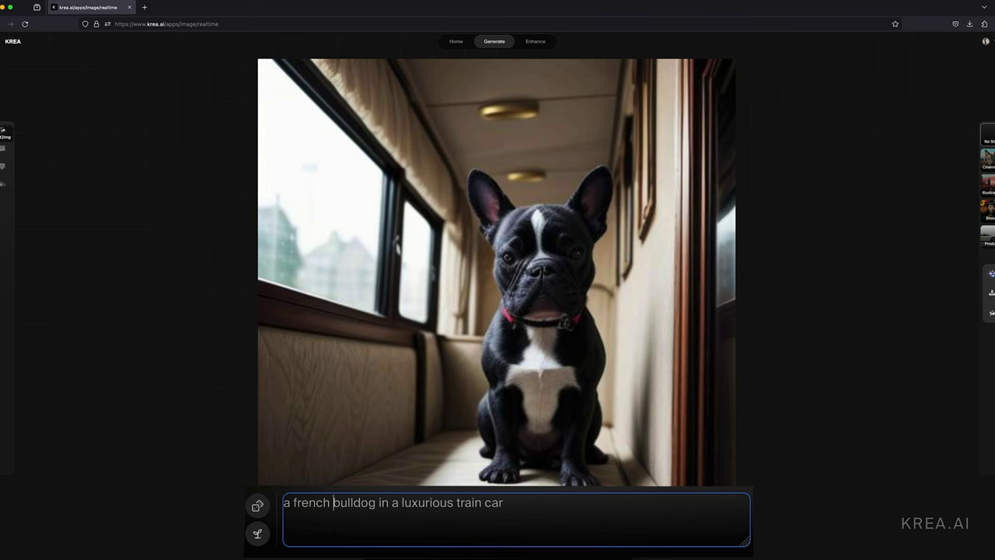
{"action": "left_click", "coordinate": [293, 502]}
{"action": "type", "text": "fawn"}
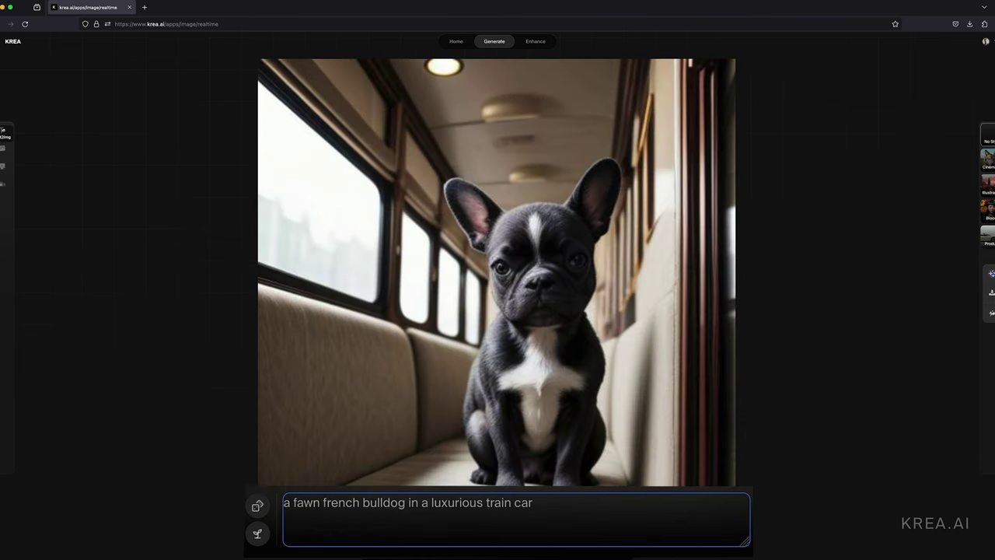
{"action": "left_click", "coordinate": [412, 507]}
{"action": "type", "text": "sitting on a couch"}
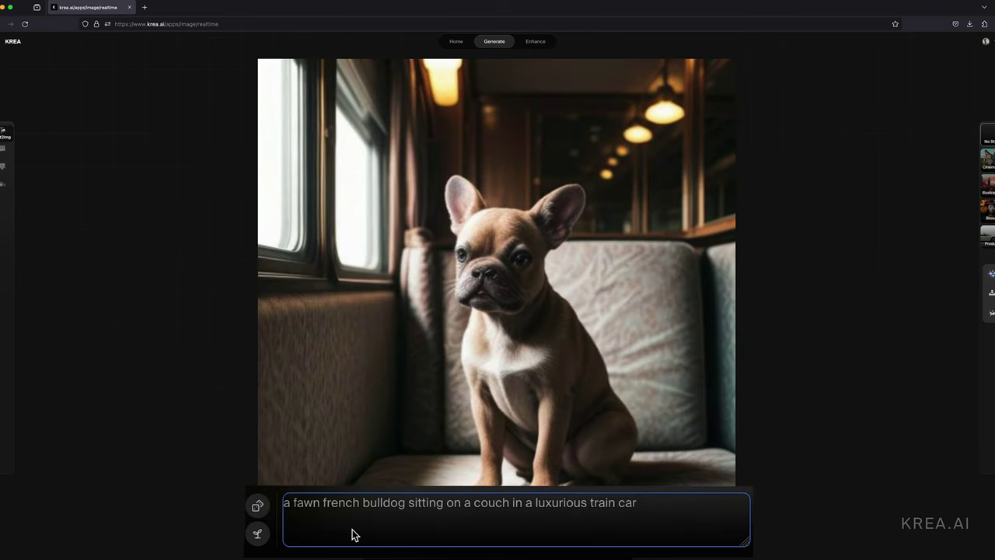
Generate several more variations of the fawn bulldog image.
{"action": "left_click", "coordinate": [258, 533]}
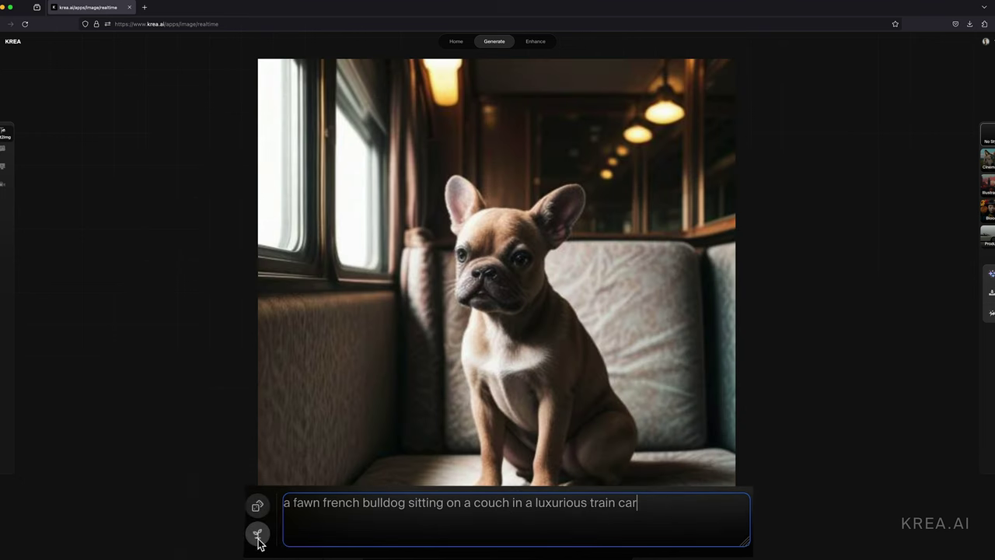
{"action": "left_click", "coordinate": [257, 533]}
{"action": "left_click", "coordinate": [257, 534]}
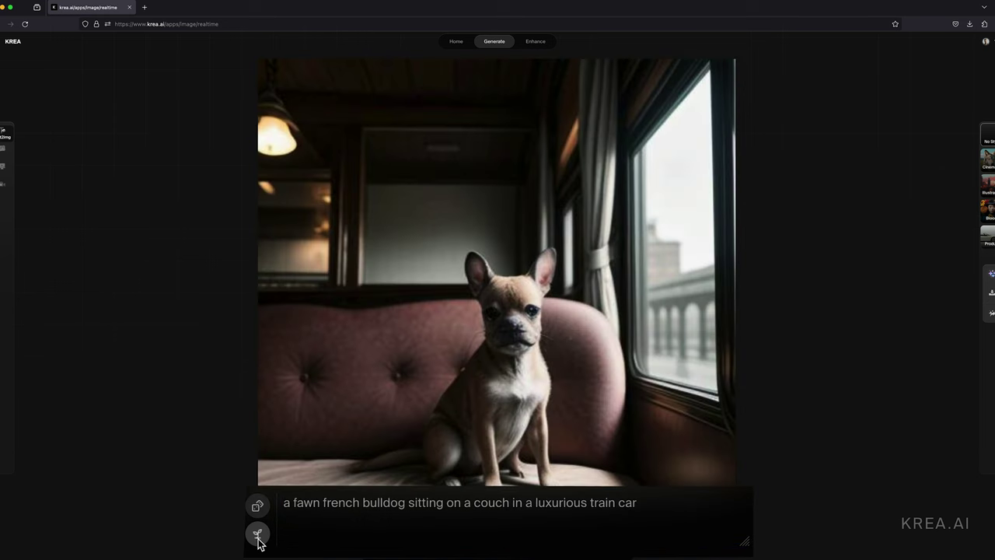
{"action": "left_click", "coordinate": [257, 534]}
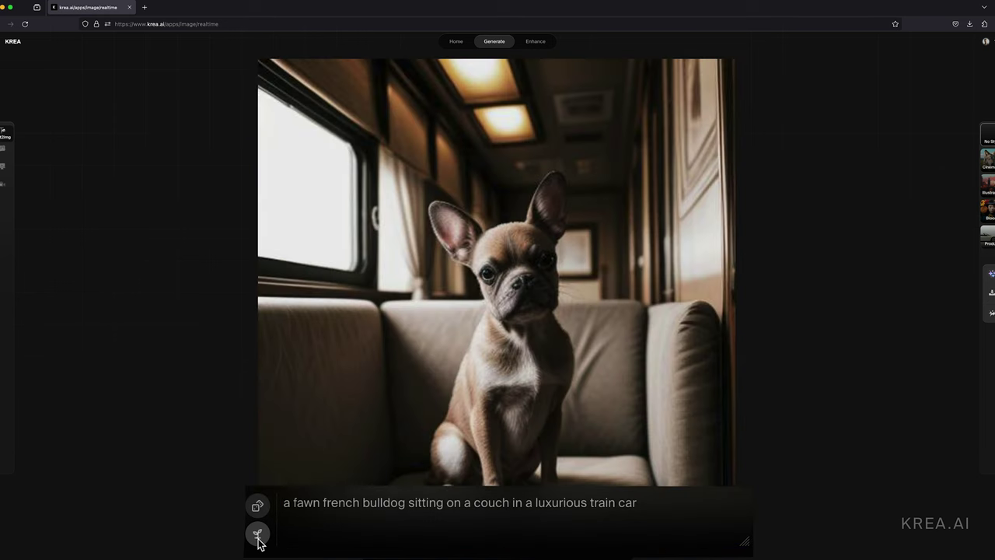
{"action": "left_click", "coordinate": [258, 537]}
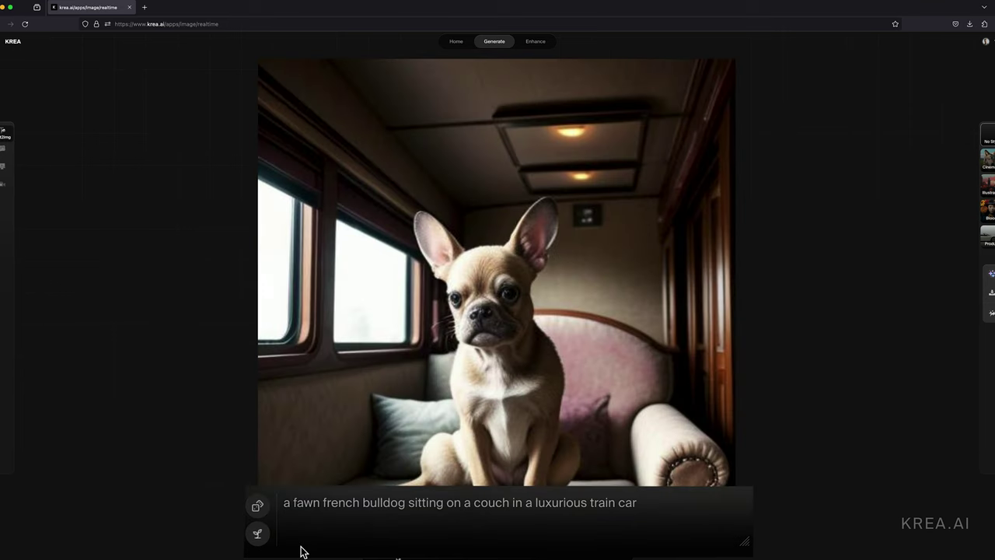
{"action": "left_click", "coordinate": [259, 535]}
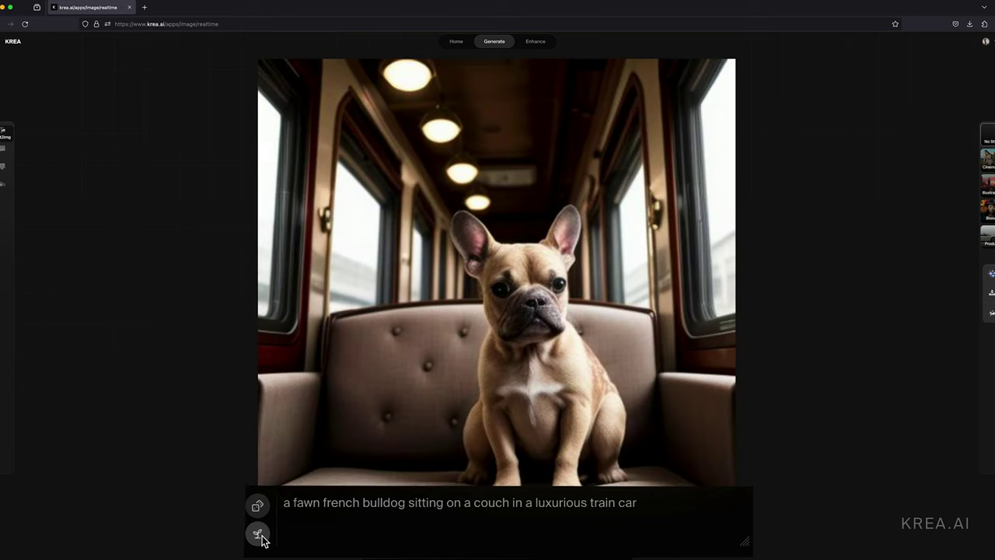
{"action": "left_click", "coordinate": [259, 537]}
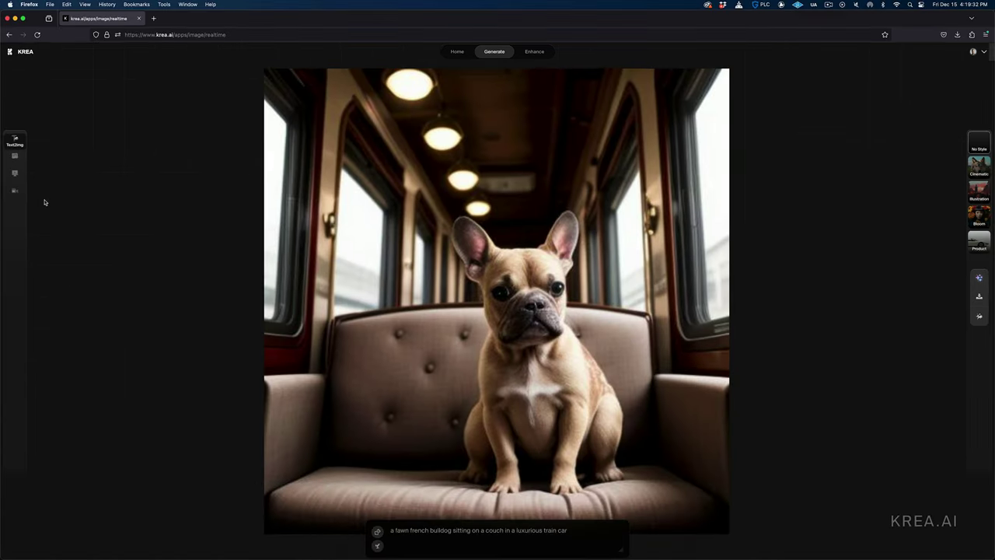
Switch to Img2Img and set the canvas background to an olive-gold colour.
{"action": "left_click", "coordinate": [14, 156]}
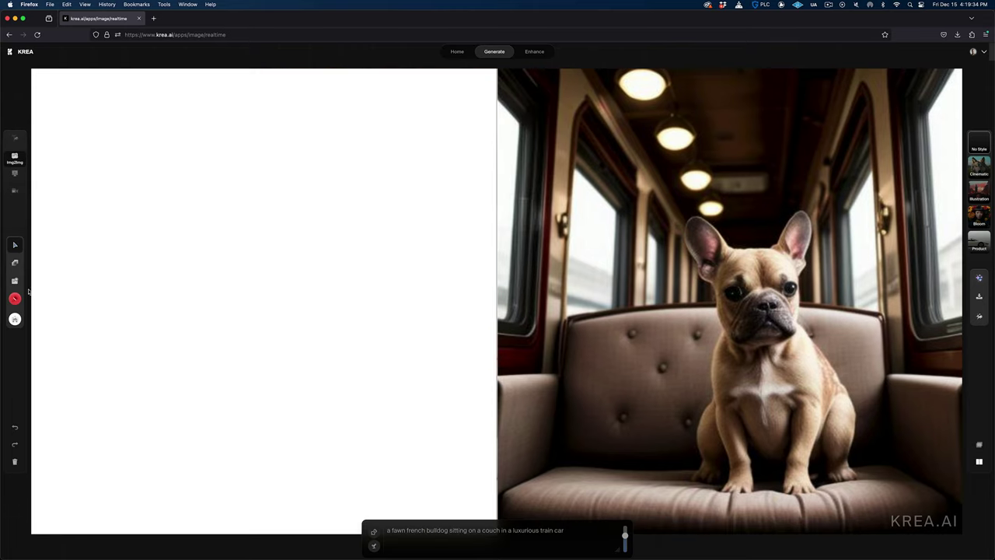
{"action": "left_click", "coordinate": [14, 319]}
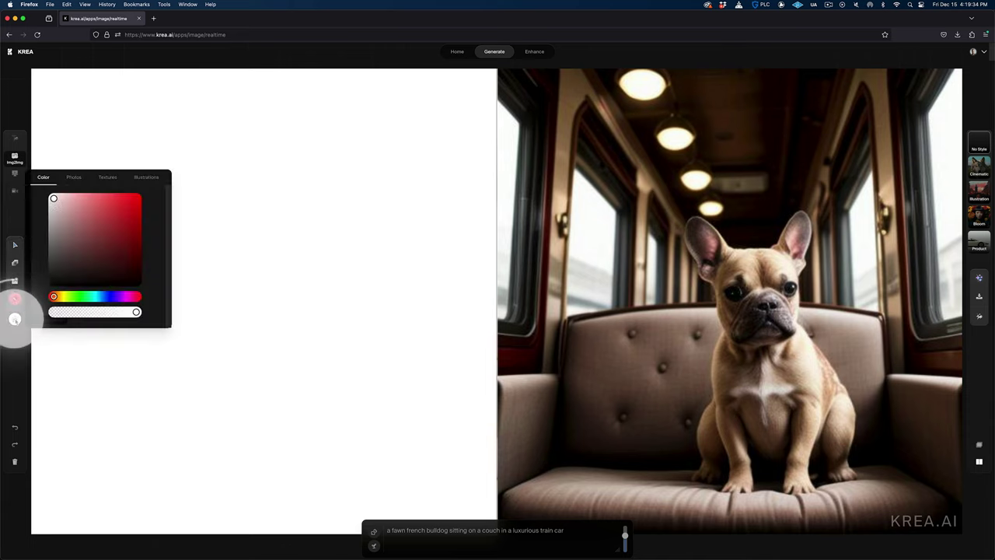
{"action": "left_click", "coordinate": [62, 296]}
{"action": "left_click_drag", "start_coordinate": [62, 297], "coordinate": [60, 296]}
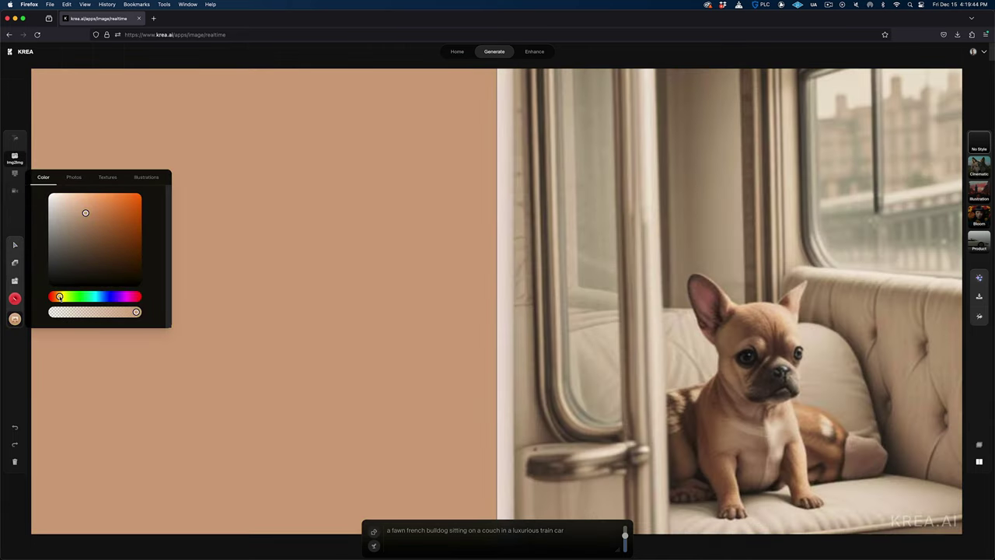
{"action": "left_click_drag", "start_coordinate": [100, 203], "coordinate": [109, 213]}
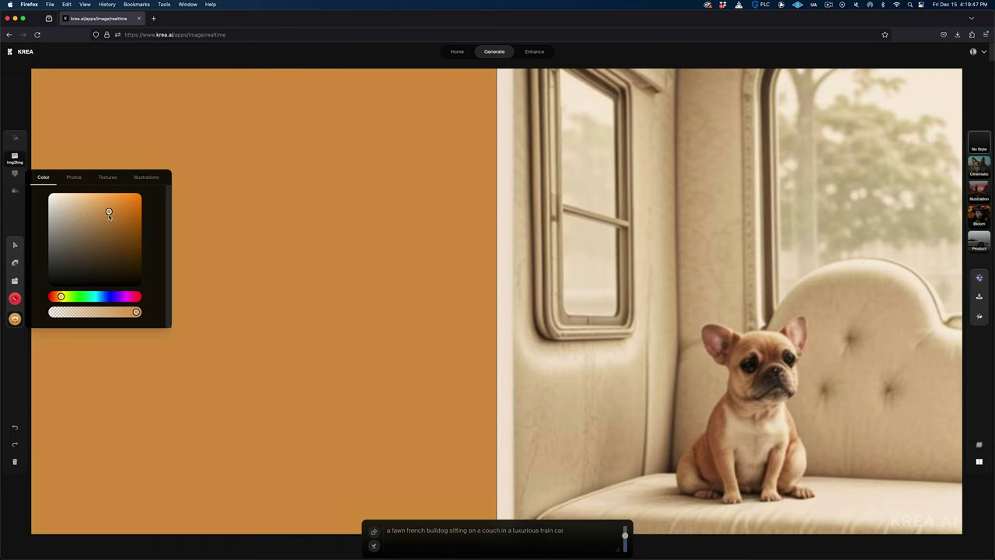
{"action": "left_click", "coordinate": [106, 227]}
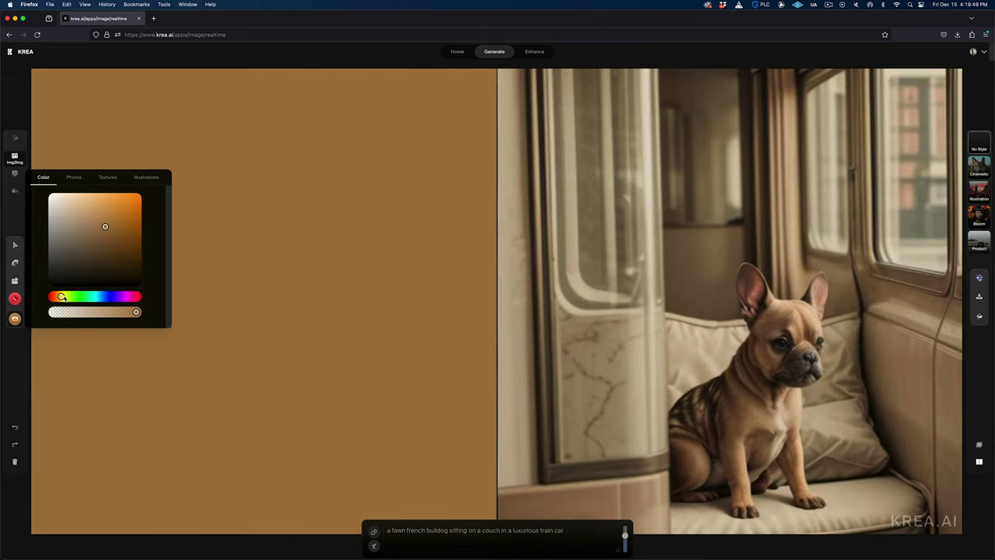
{"action": "left_click", "coordinate": [66, 295]}
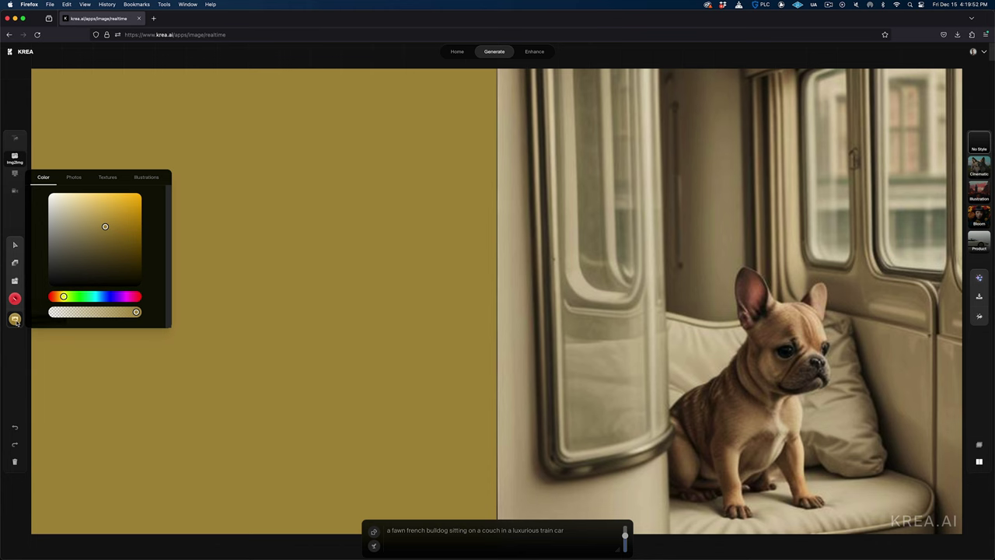
{"action": "left_click", "coordinate": [14, 320]}
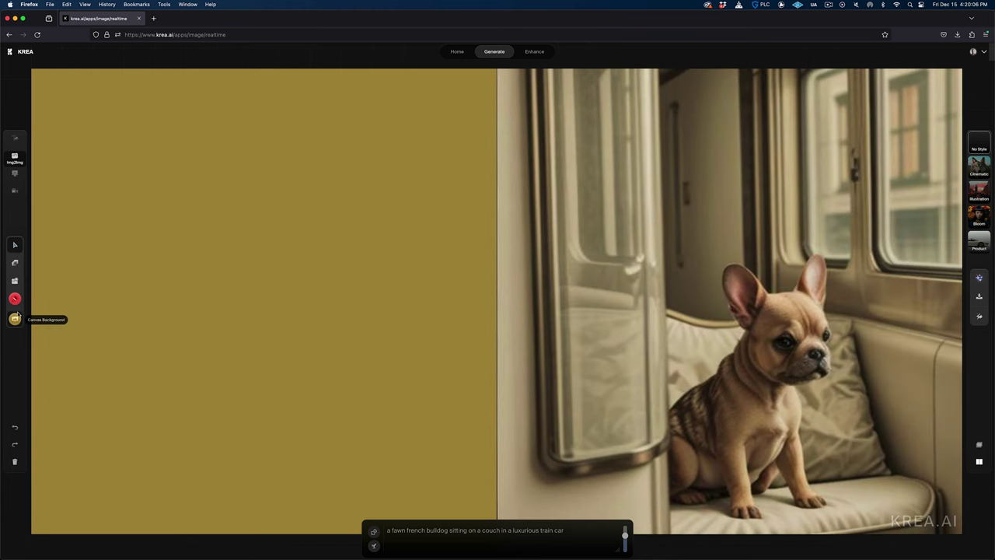
{"action": "left_click", "coordinate": [14, 298]}
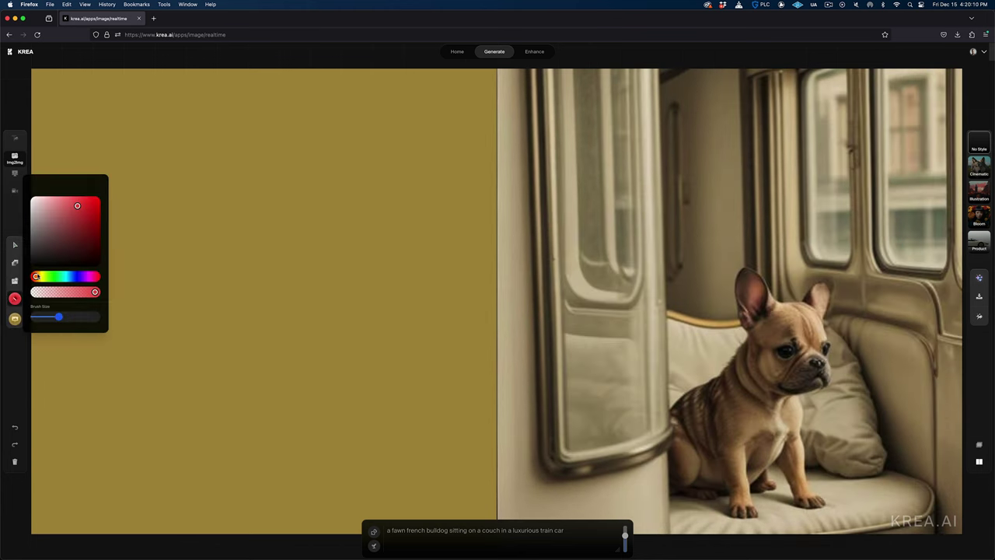
Paint a grey seated dog with two ears, a head-and-body loop and two feet.
{"action": "left_click", "coordinate": [194, 224]}
{"action": "mouse_move", "coordinate": [183, 199]}
{"action": "left_mouse_down"}
{"action": "mouse_move", "coordinate": [194, 261]}
{"action": "mouse_move", "coordinate": [252, 260]}
{"action": "left_mouse_up"}
{"action": "mouse_move", "coordinate": [271, 191]}
{"action": "left_mouse_down"}
{"action": "mouse_move", "coordinate": [214, 276]}
{"action": "mouse_move", "coordinate": [206, 311]}
{"action": "mouse_move", "coordinate": [228, 305]}
{"action": "left_mouse_up"}
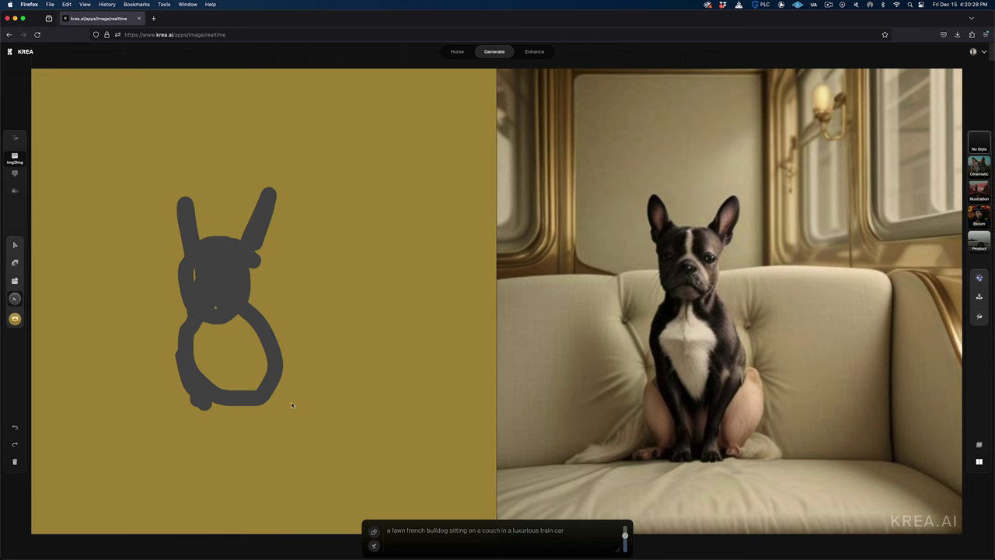
{"action": "left_click_drag", "start_coordinate": [216, 383], "coordinate": [262, 387]}
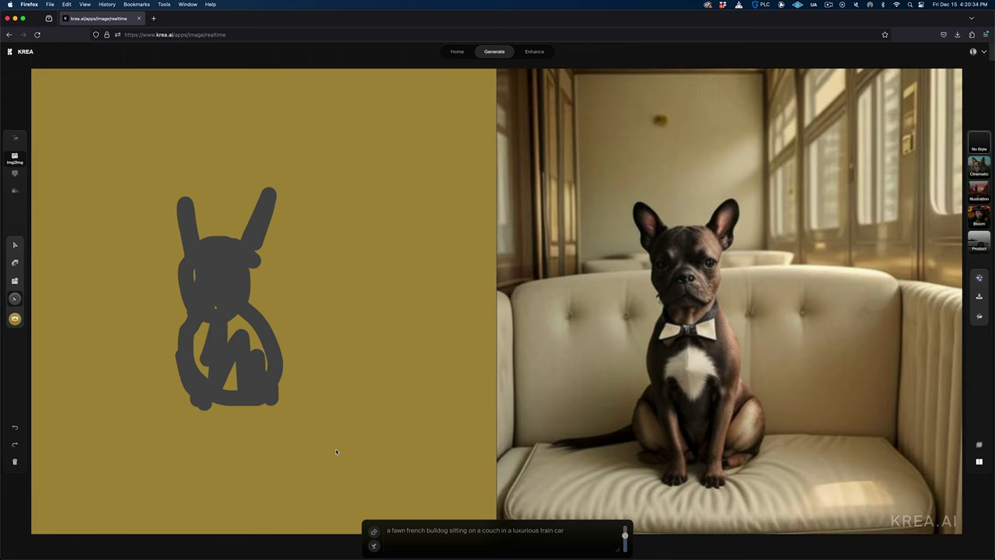
{"action": "left_click_drag", "start_coordinate": [183, 372], "coordinate": [171, 398]}
{"action": "left_click_drag", "start_coordinate": [281, 394], "coordinate": [295, 400]}
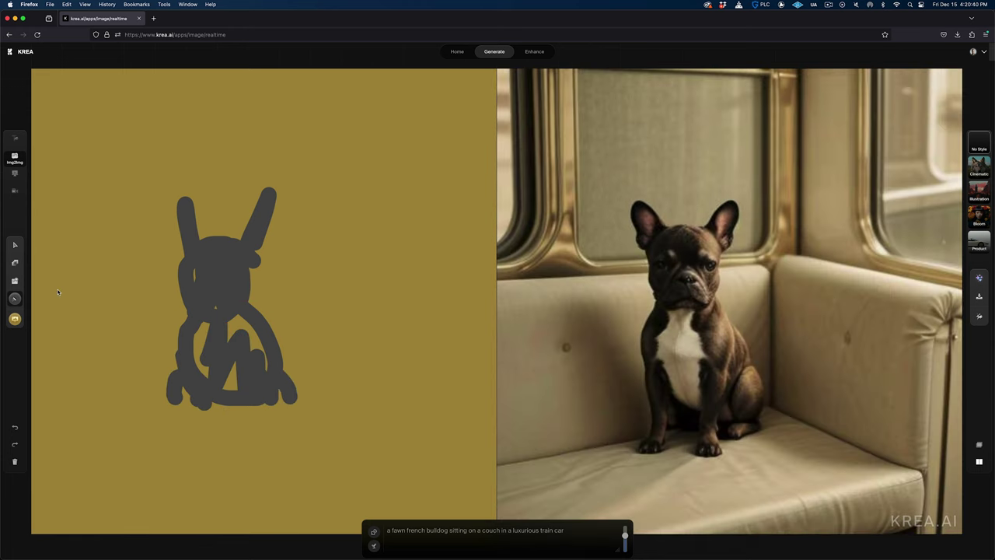
Draw a cyan rectangle across the upper canvas and send it behind the dog sketch.
{"action": "left_click", "coordinate": [15, 263]}
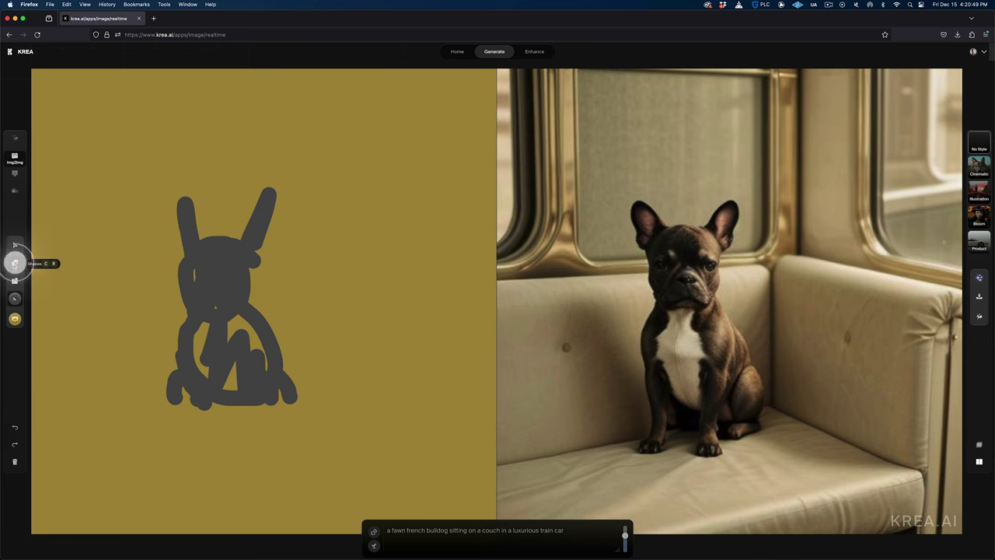
{"action": "left_click", "coordinate": [35, 261]}
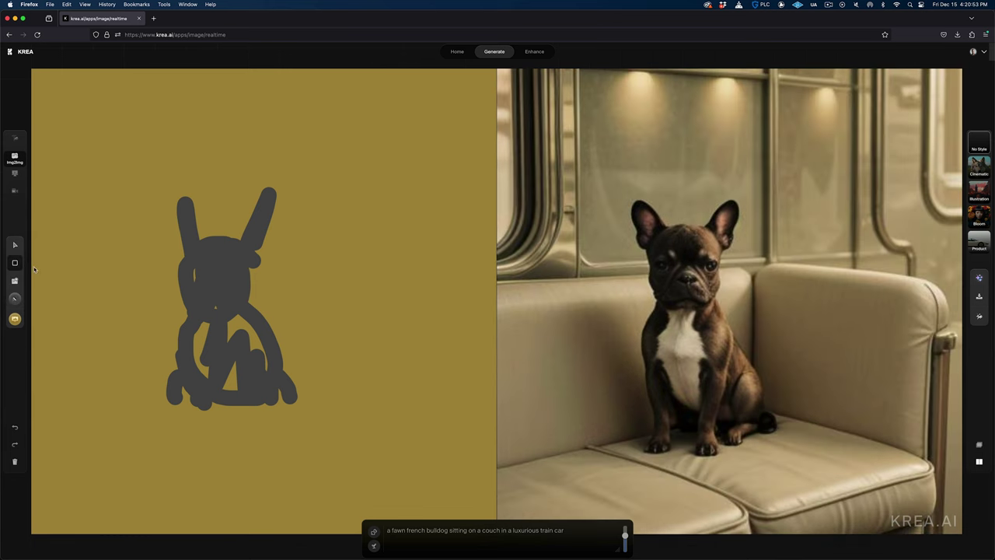
{"action": "left_click_drag", "start_coordinate": [87, 134], "coordinate": [395, 290]}
{"action": "left_click", "coordinate": [340, 175]}
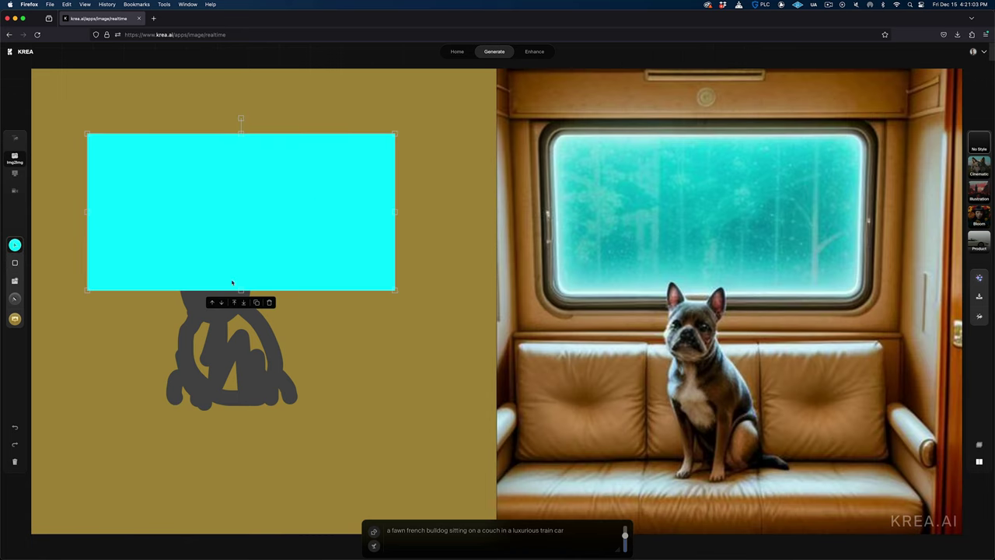
{"action": "left_click", "coordinate": [244, 303]}
Draw a magenta rectangle behind the sketch's lower half and add a French bulldog photo.
{"action": "left_click", "coordinate": [15, 263]}
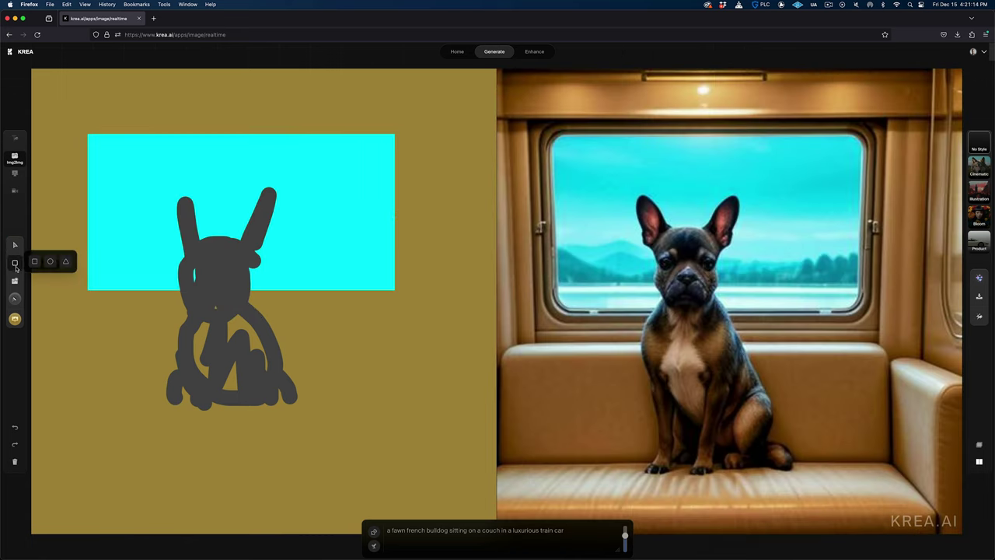
{"action": "mouse_move", "coordinate": [84, 301]}
{"action": "left_mouse_down"}
{"action": "mouse_move", "coordinate": [251, 427]}
{"action": "mouse_move", "coordinate": [396, 447]}
{"action": "left_mouse_up"}
{"action": "left_click", "coordinate": [15, 245]}
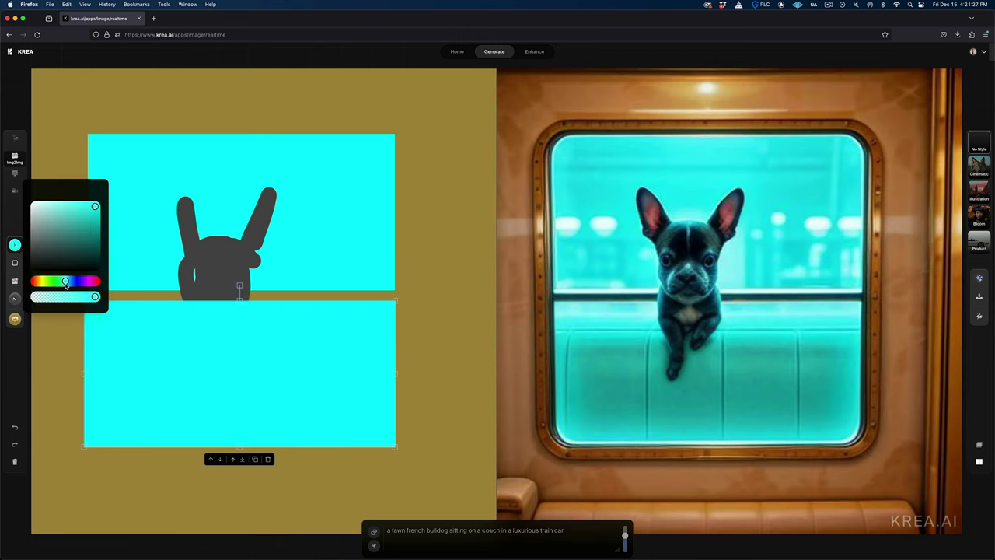
{"action": "left_click", "coordinate": [91, 287]}
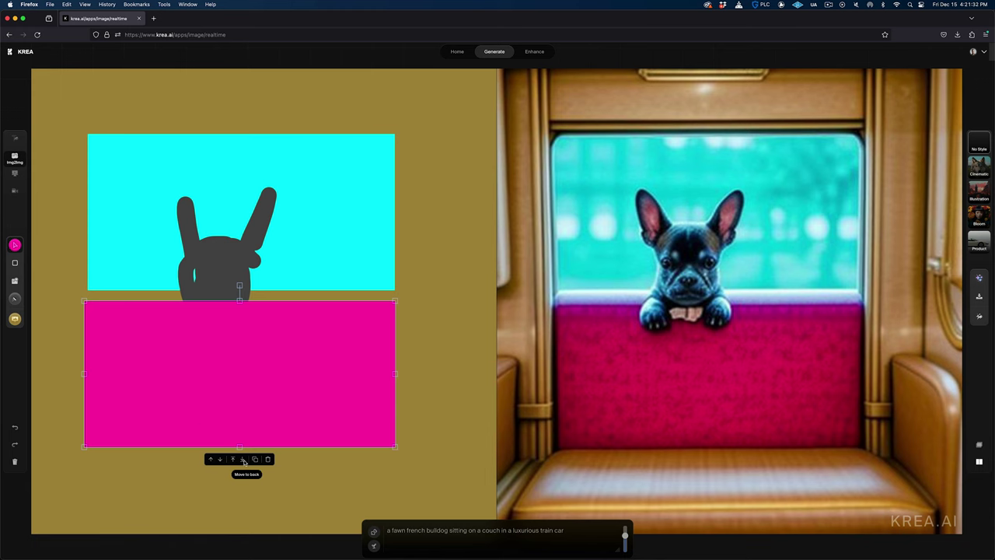
{"action": "left_click", "coordinate": [243, 460]}
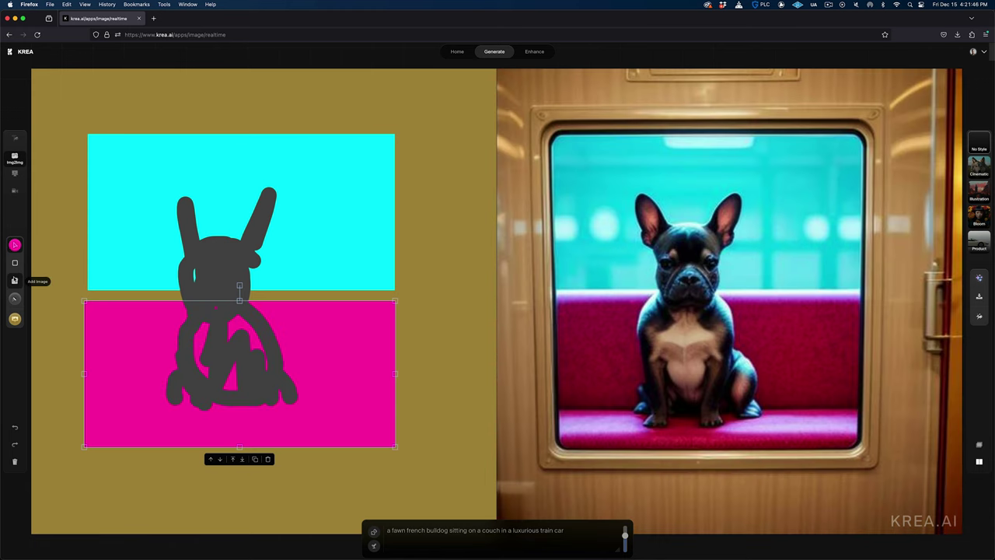
{"action": "left_click", "coordinate": [15, 281]}
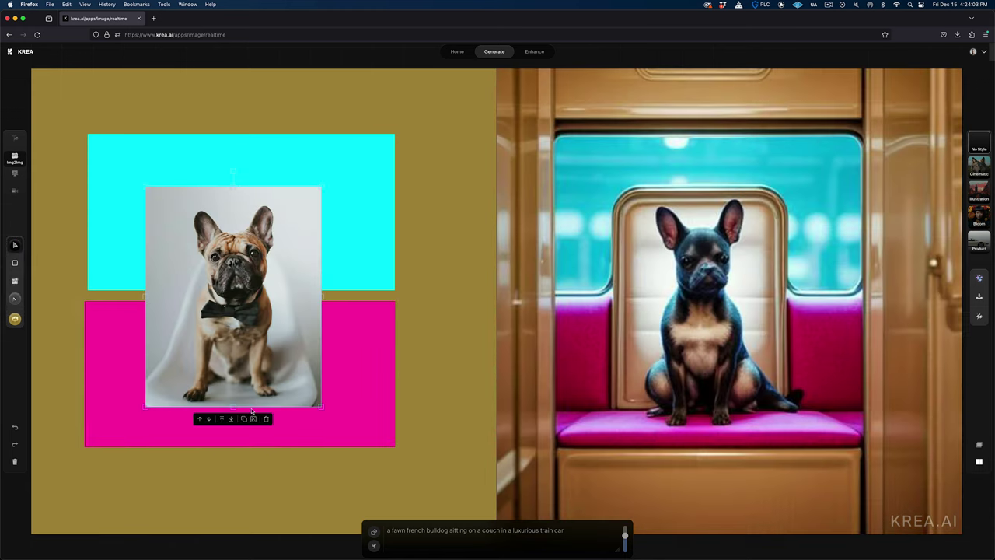
{"action": "left_click", "coordinate": [251, 420]}
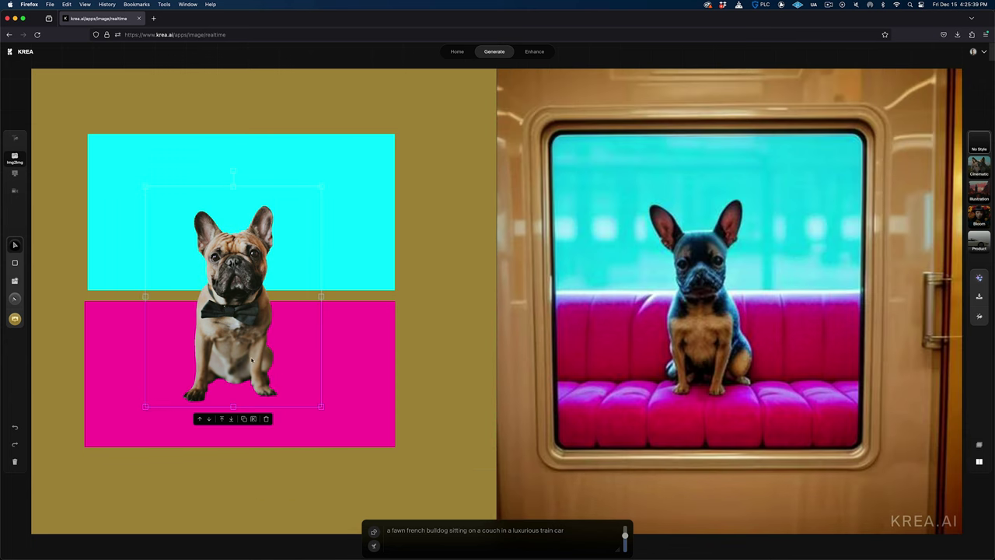
Duplicate the cut-out bulldog beside the first and change the prompt to 'two fawn french bulldogs'.
{"action": "left_click", "coordinate": [243, 419]}
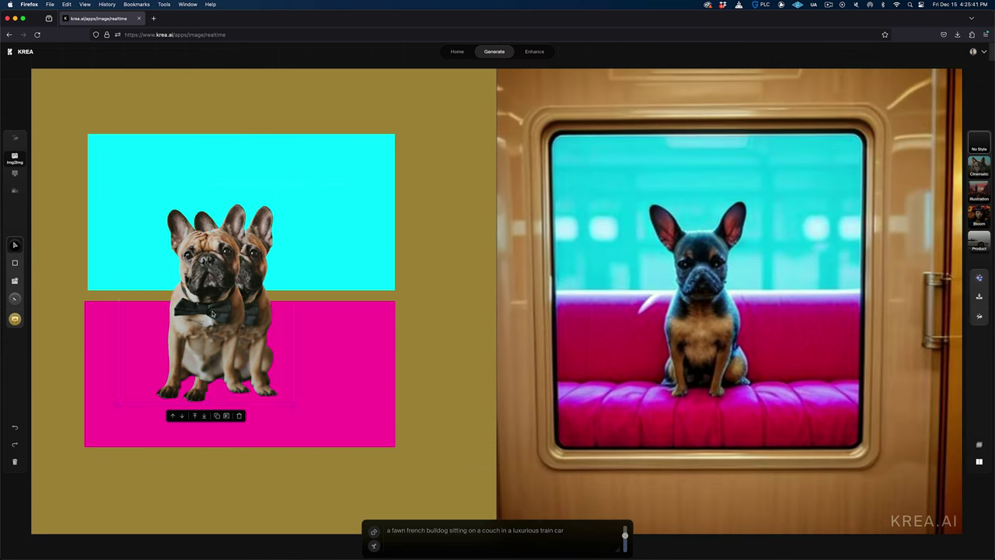
{"action": "left_click_drag", "start_coordinate": [233, 311], "coordinate": [152, 302]}
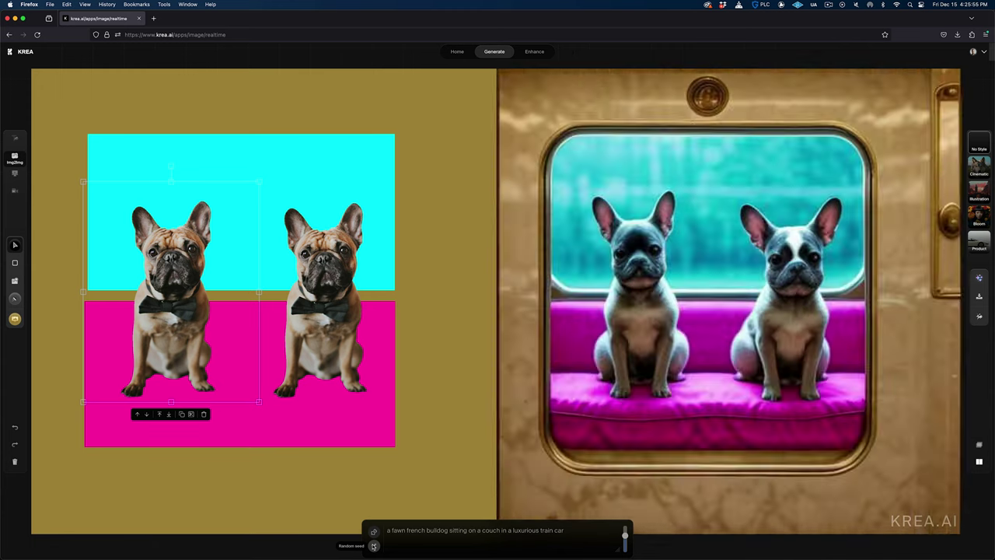
{"action": "double_click", "coordinate": [395, 530]}
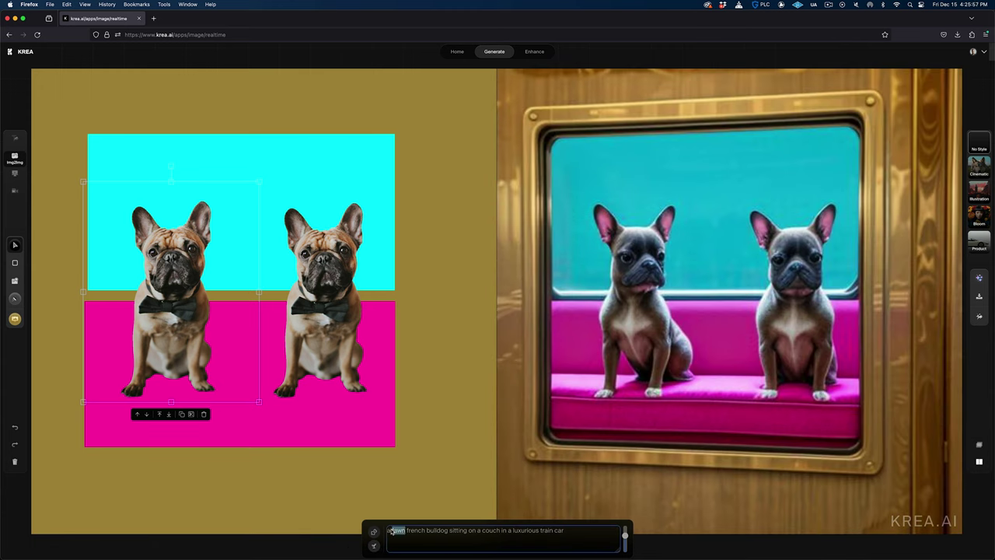
{"action": "type", "text": "two fawn"}
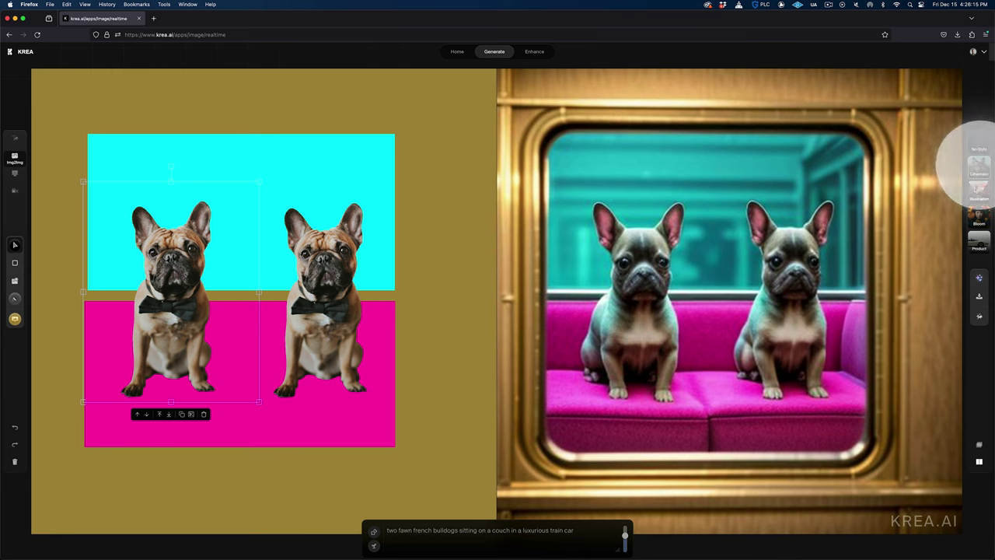
Try the Bloom style, remove it again, and run a quick enhance on the render.
{"action": "left_click", "coordinate": [980, 213]}
{"action": "left_click", "coordinate": [982, 222]}
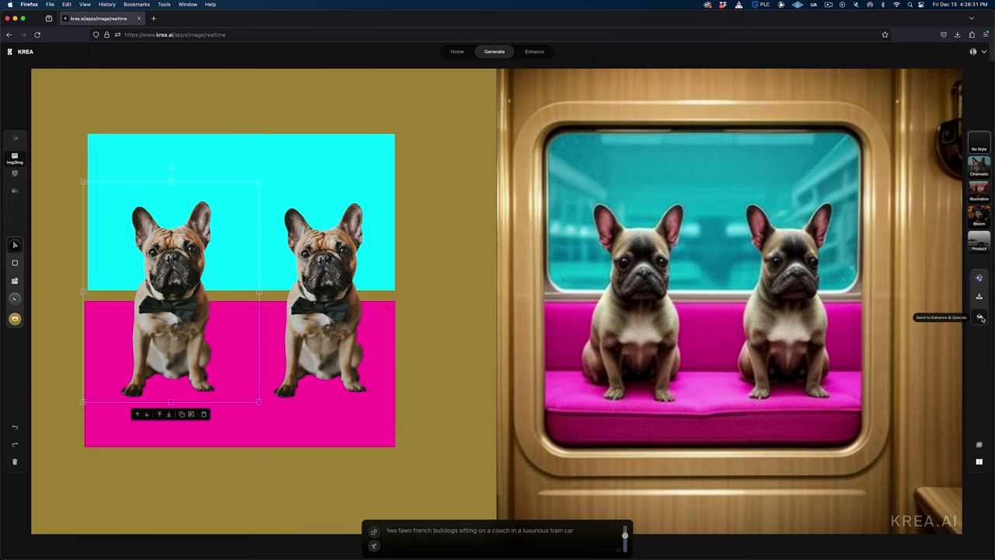
{"action": "left_click", "coordinate": [980, 278]}
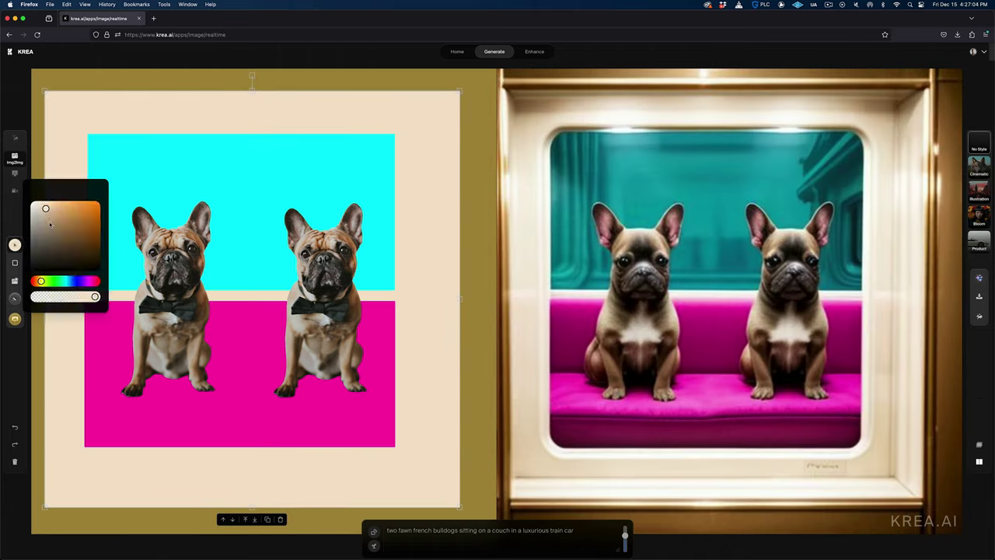
Make the backdrop dark green, recolour the top rectangle blue, and send to Enhance & Upscale.
{"action": "left_click_drag", "start_coordinate": [50, 224], "coordinate": [71, 282]}
{"action": "left_click", "coordinate": [241, 155]}
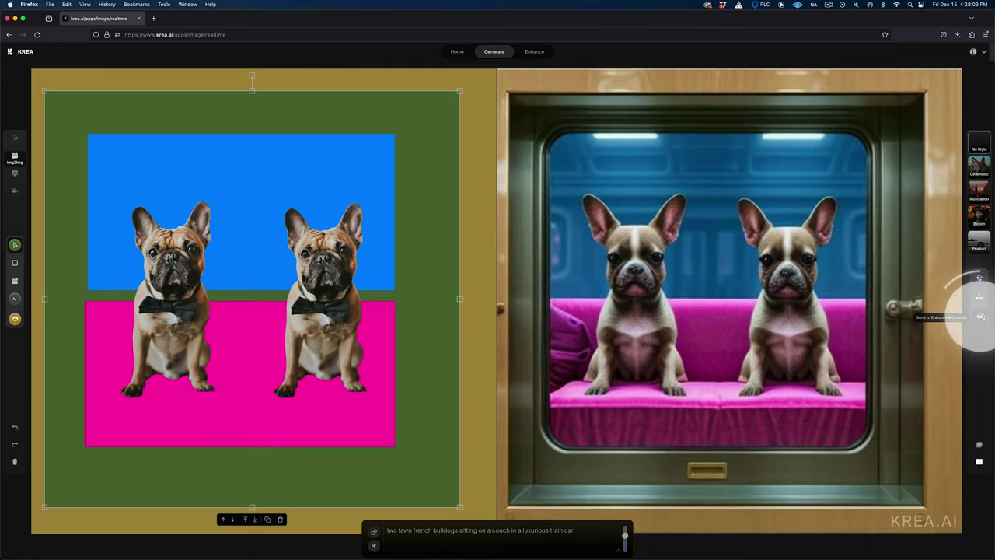
{"action": "left_click", "coordinate": [981, 316]}
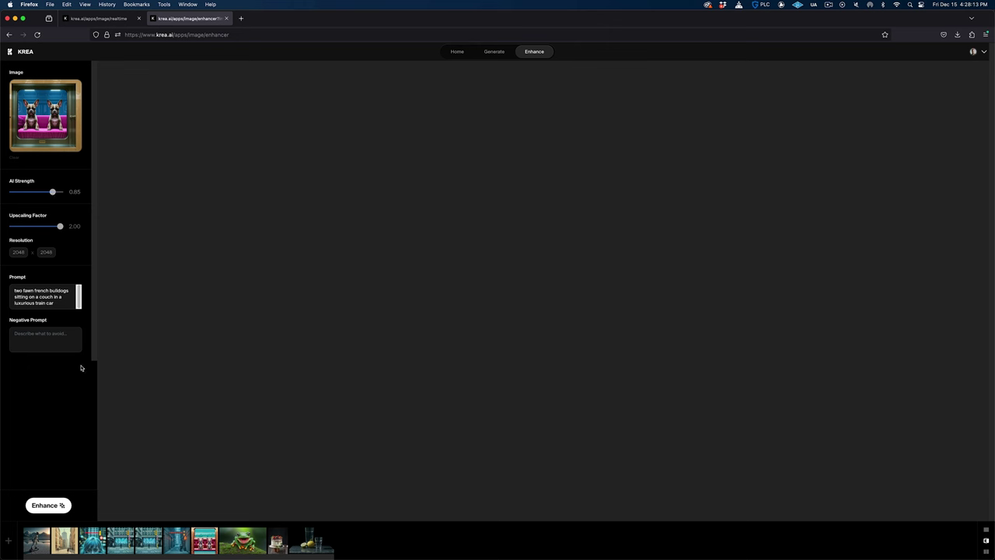
Enhance the image at AI strength 0.85 with 2.00 upscaling and review the comparison.
{"action": "left_click", "coordinate": [46, 505]}
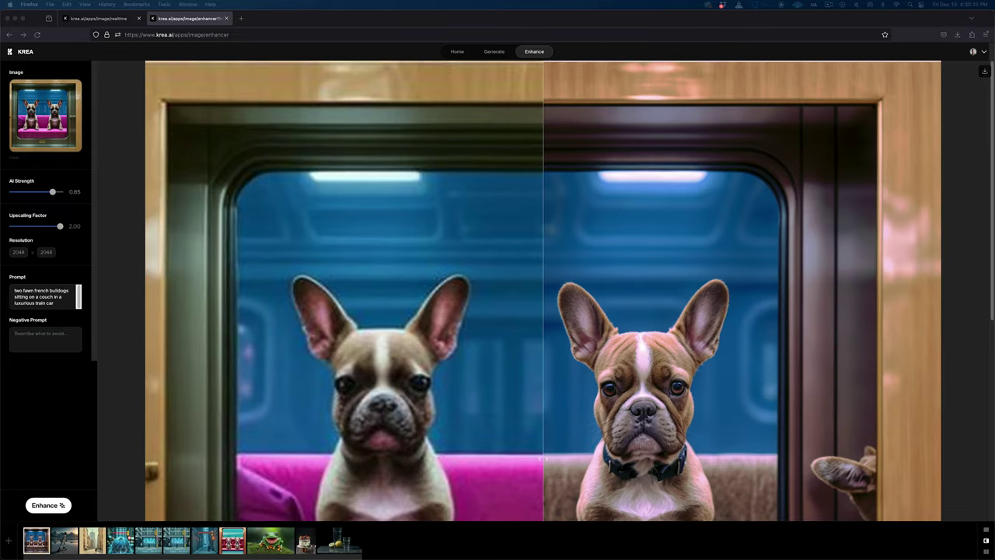
{"action": "scroll", "coordinate": [543, 225], "scroll_direction": "down", "scroll_amount": 5}
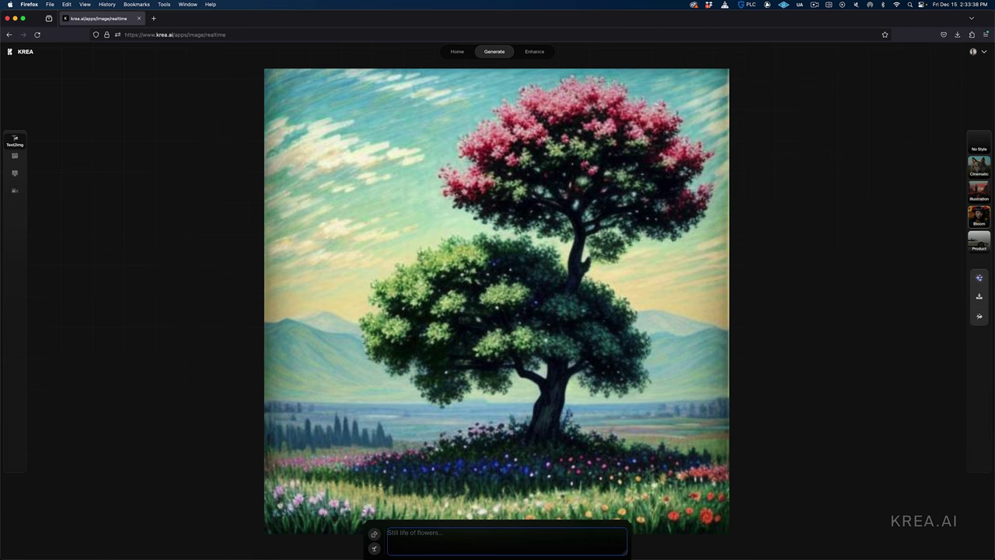
Render 'an astronaut riding a skateboard in the salt flats' with No Style, then return to Img2Img.
{"action": "type", "text": "an a"}
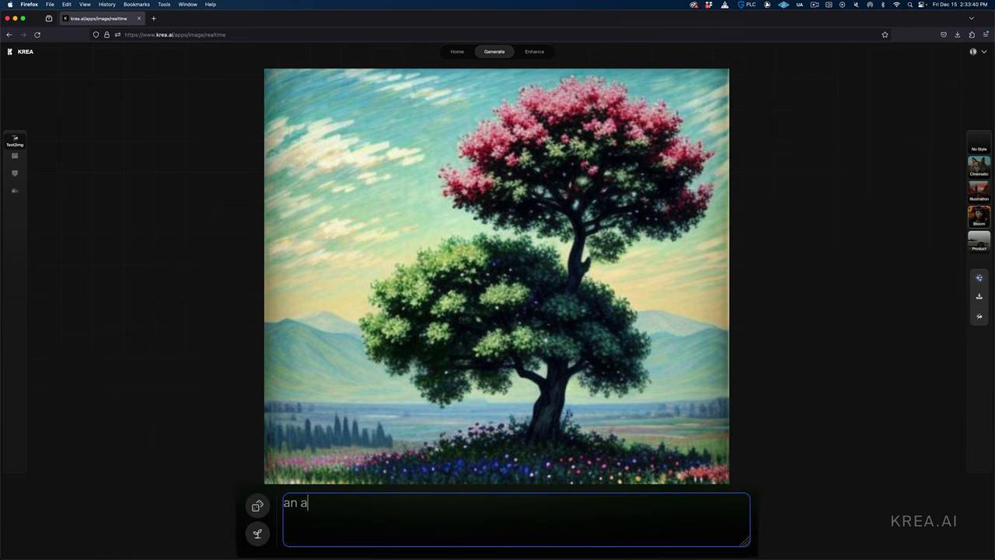
{"action": "type", "text": "stronaut ridin"}
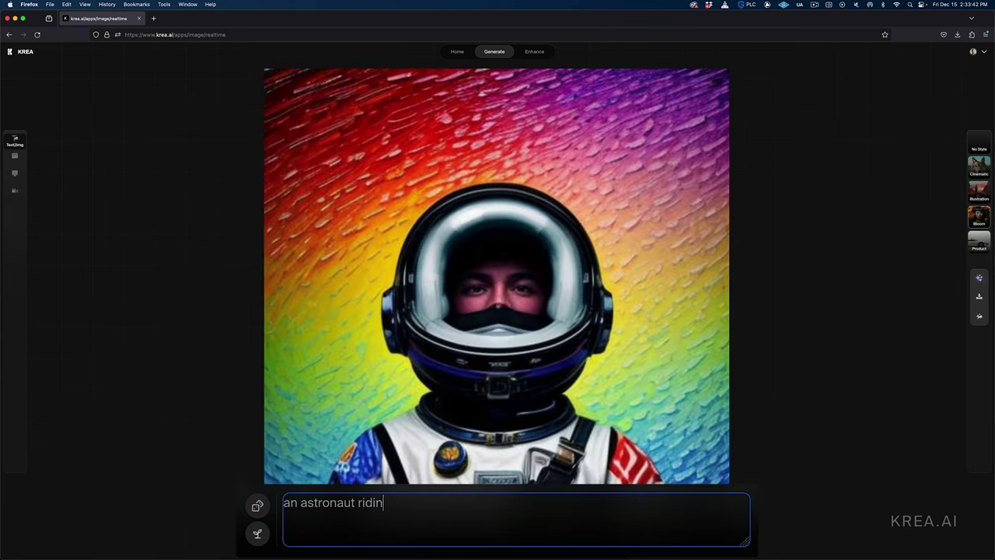
{"action": "type", "text": "g a skateboard in the salt flats"}
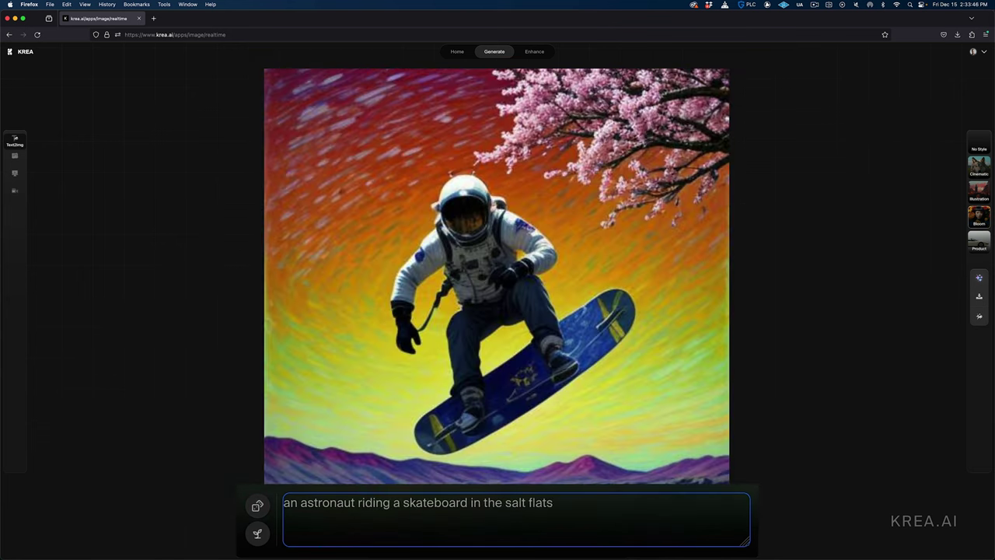
{"action": "key", "text": "Return"}
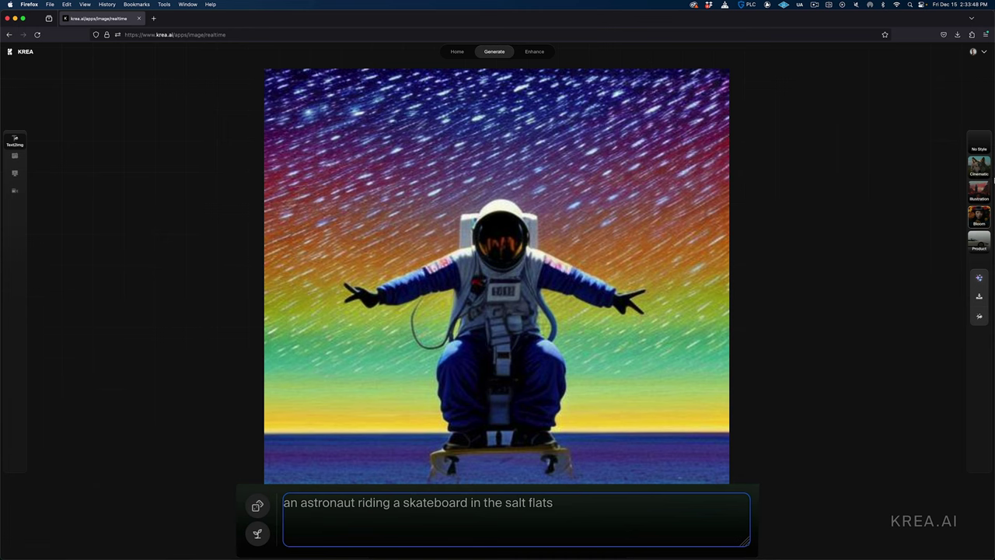
{"action": "left_click", "coordinate": [982, 150]}
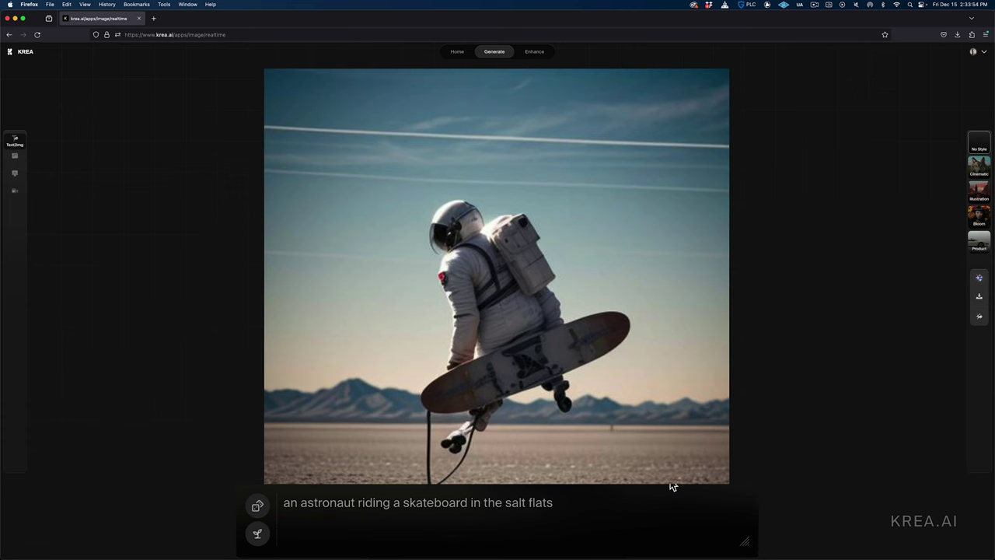
{"action": "left_click", "coordinate": [708, 497]}
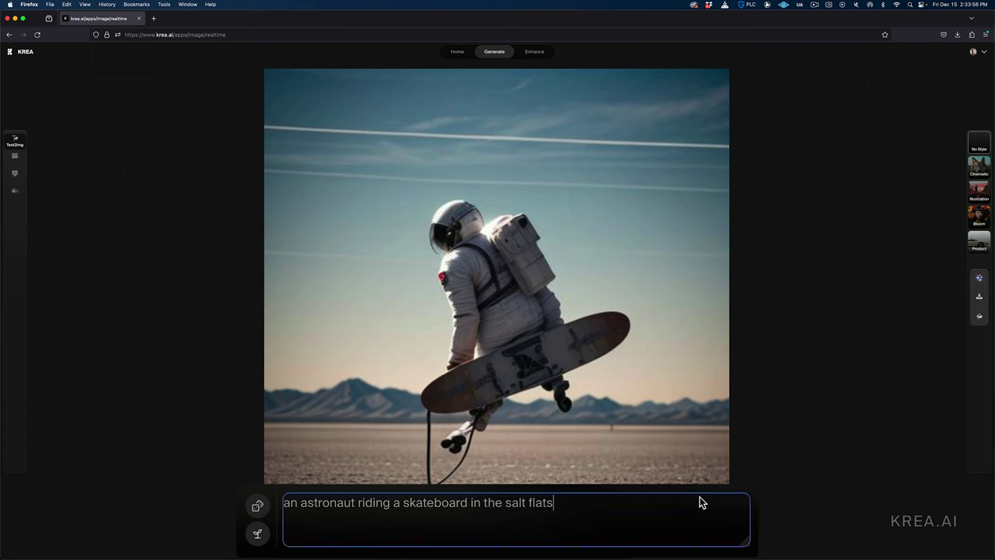
{"action": "left_click", "coordinate": [15, 157]}
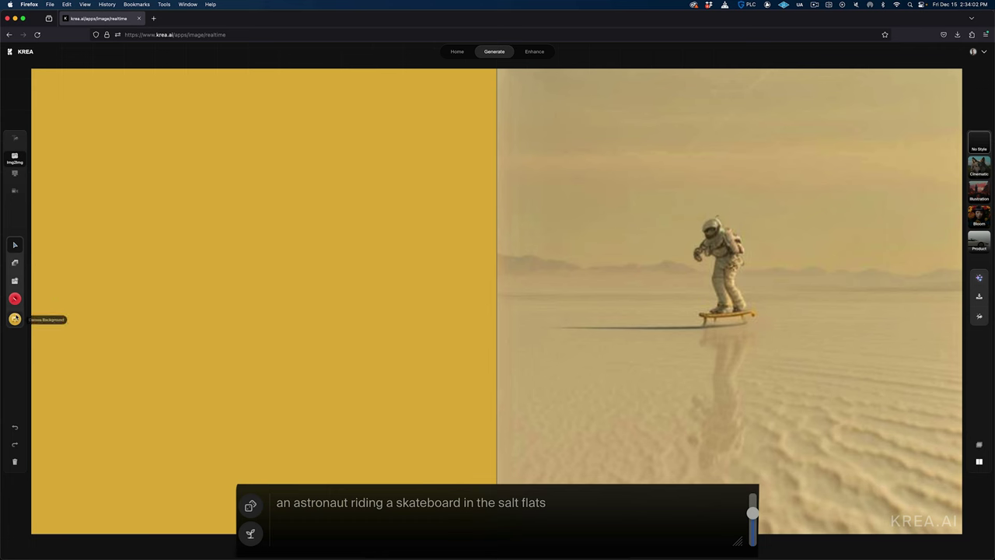
Change the canvas background colour to cyan.
{"action": "left_click", "coordinate": [15, 319]}
{"action": "left_click", "coordinate": [92, 296]}
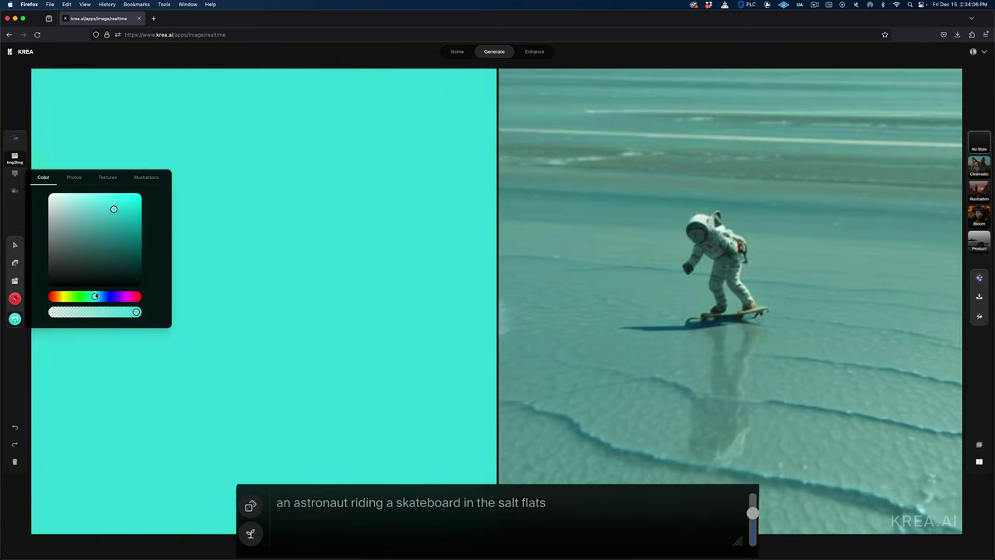
{"action": "left_click_drag", "start_coordinate": [95, 296], "coordinate": [96, 296]}
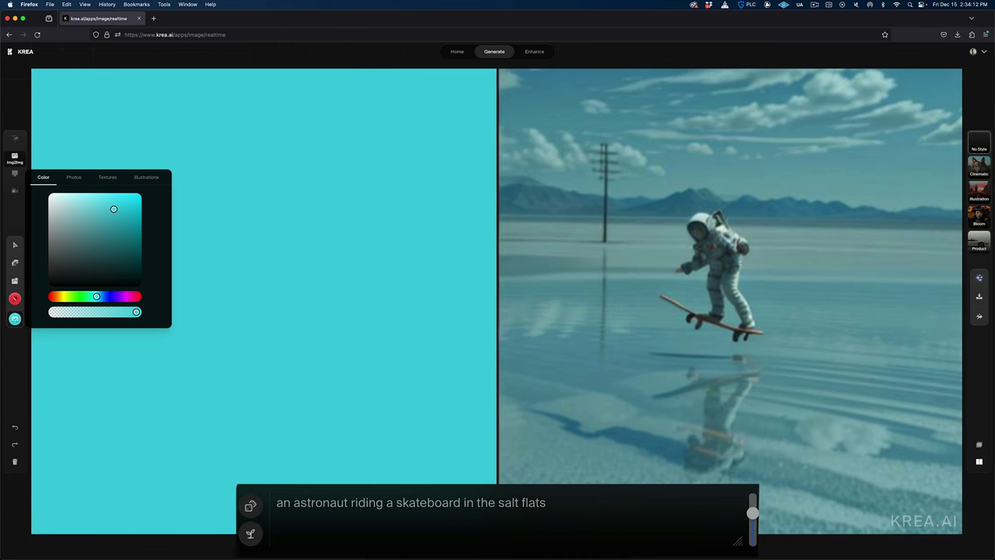
Generate three new seed variations of the skateboarding astronaut.
{"action": "left_click", "coordinate": [524, 505]}
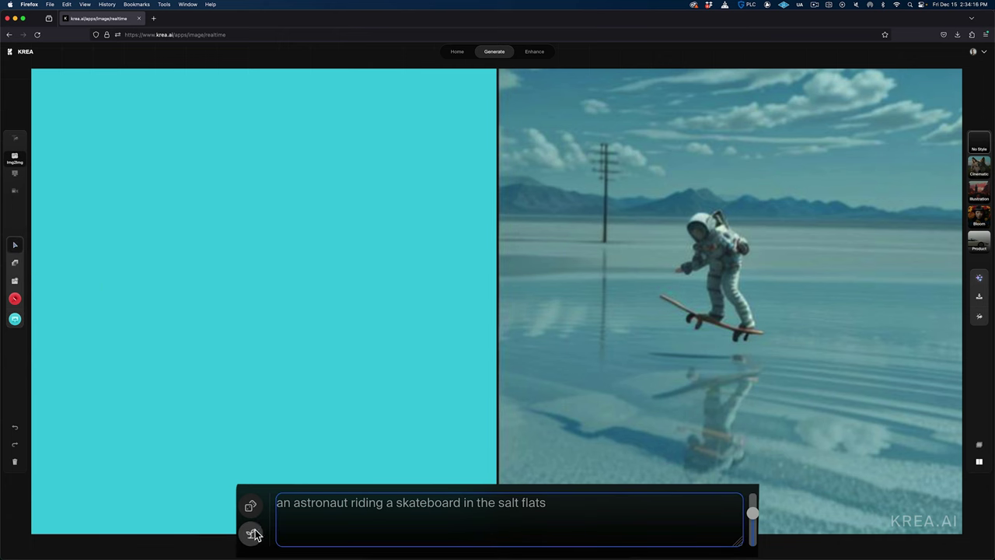
{"action": "left_click", "coordinate": [254, 533]}
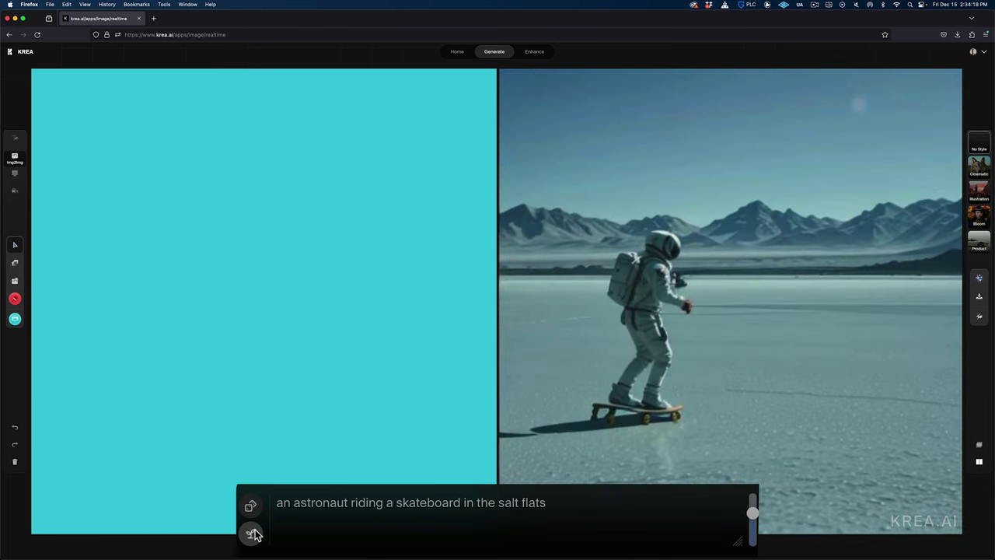
{"action": "left_click", "coordinate": [253, 532]}
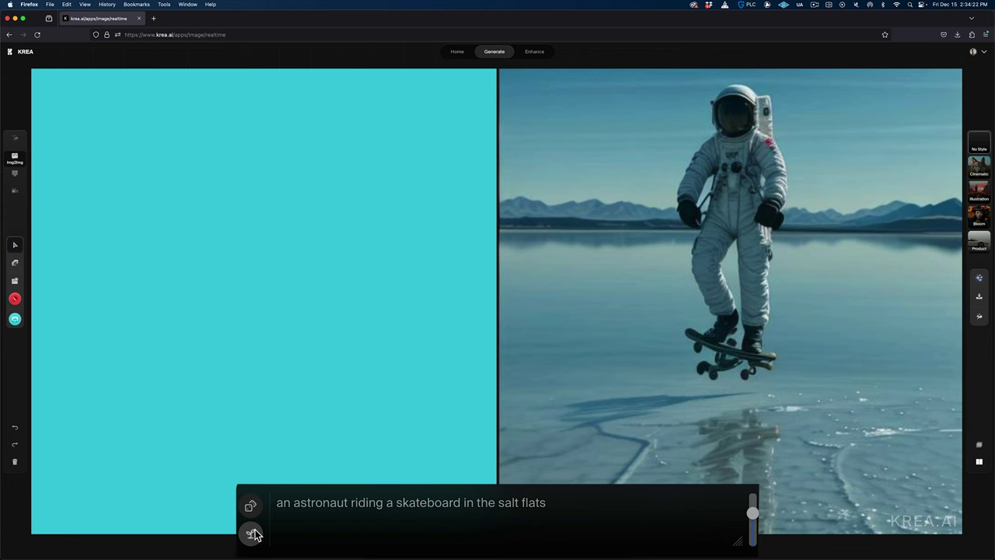
{"action": "left_click", "coordinate": [254, 533]}
Replace 'skateboard' in the prompt with 'hoverboard', fixing the typo, so it reads 'futuristic hoverboard'.
{"action": "left_click", "coordinate": [434, 506]}
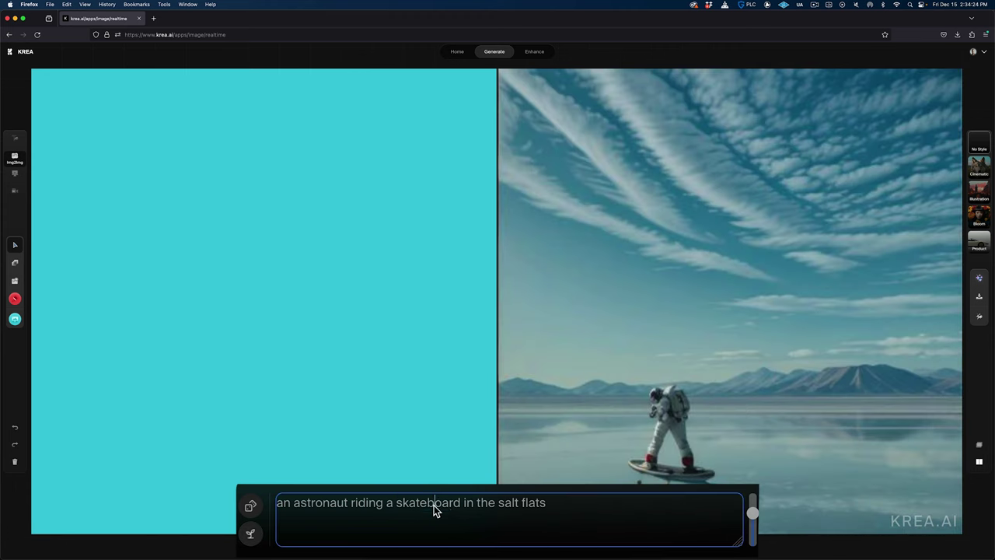
{"action": "double_click", "coordinate": [433, 505]}
{"action": "type", "text": "hoverborad"}
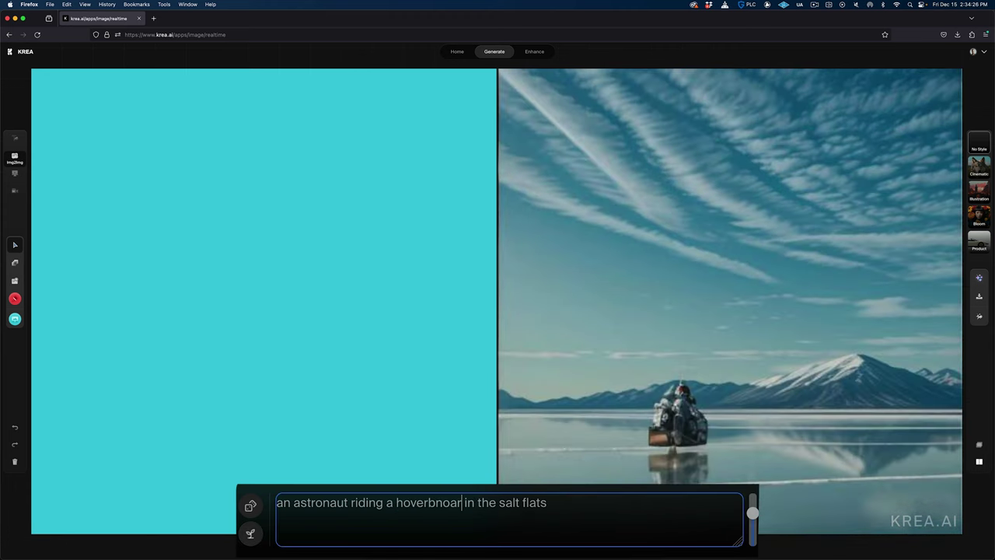
{"action": "key", "text": "BackSpace"}
{"action": "key", "text": "BackSpace"}
{"action": "key", "text": "BackSpace"}
{"action": "type", "text": "ard"}
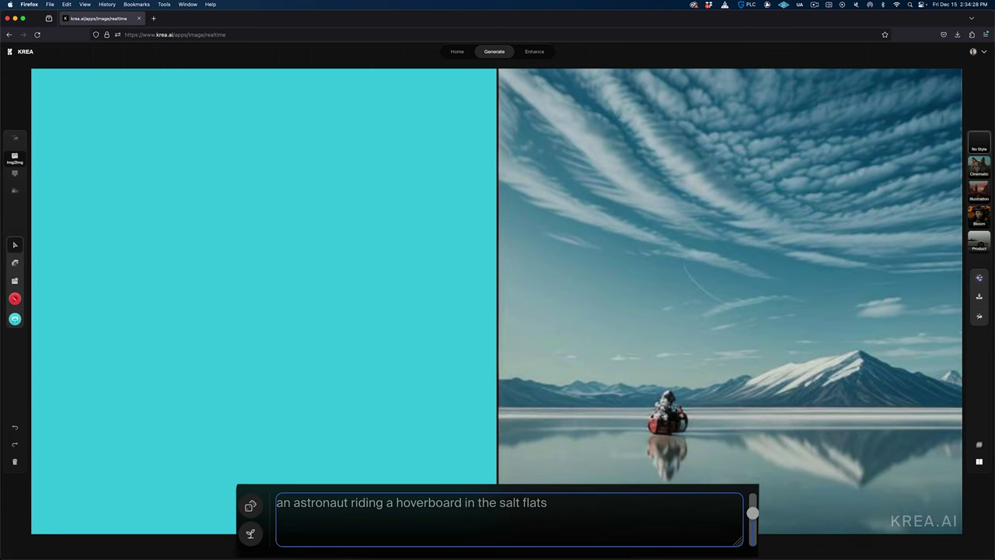
{"action": "key", "text": "Return"}
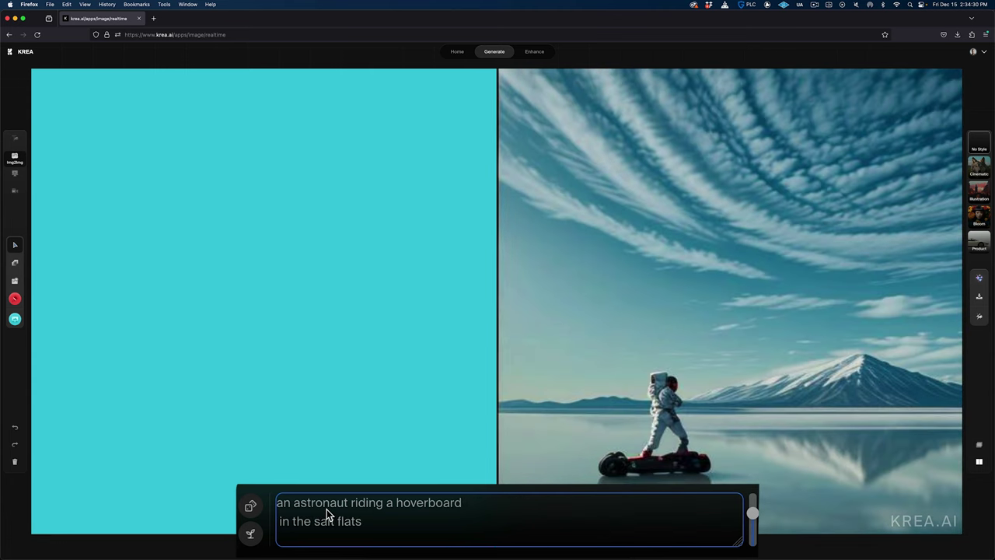
{"action": "key", "text": "BackSpace"}
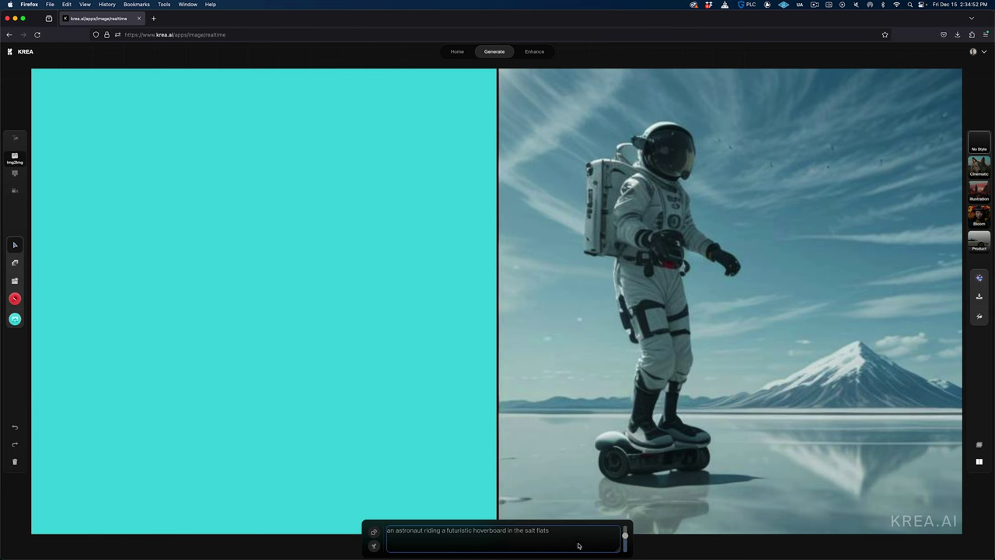
Lower the AI strength slider and append ', golden hour' to the end of the prompt.
{"action": "mouse_move", "coordinate": [624, 535]}
{"action": "left_mouse_down"}
{"action": "mouse_move", "coordinate": [624, 548]}
{"action": "mouse_move", "coordinate": [625, 530]}
{"action": "left_mouse_up"}
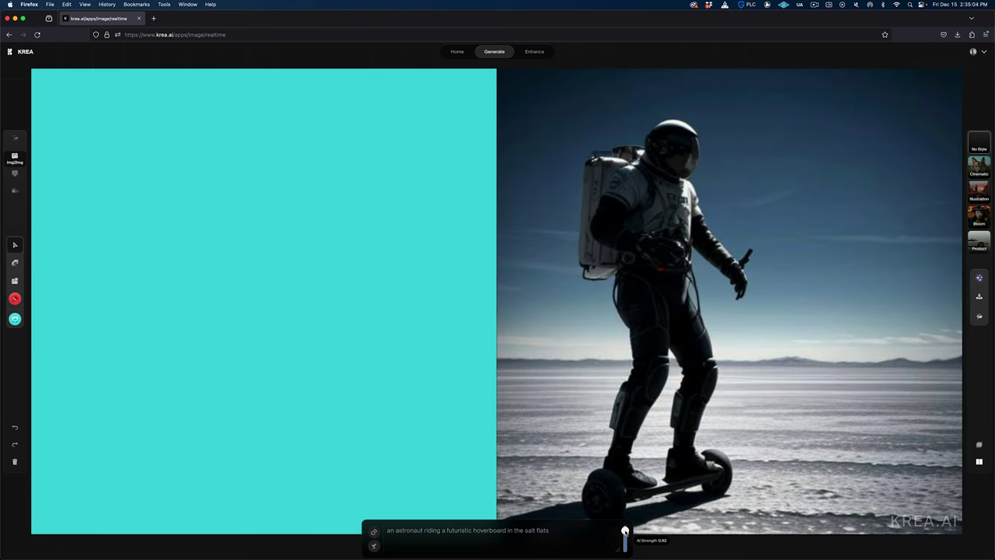
{"action": "left_click", "coordinate": [575, 536]}
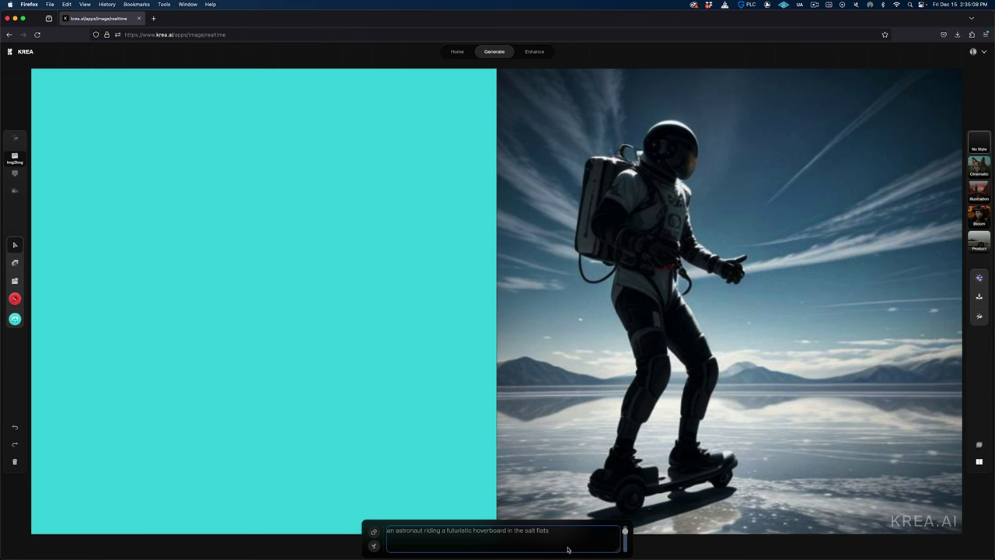
{"action": "type", "text": ", golden hour"}
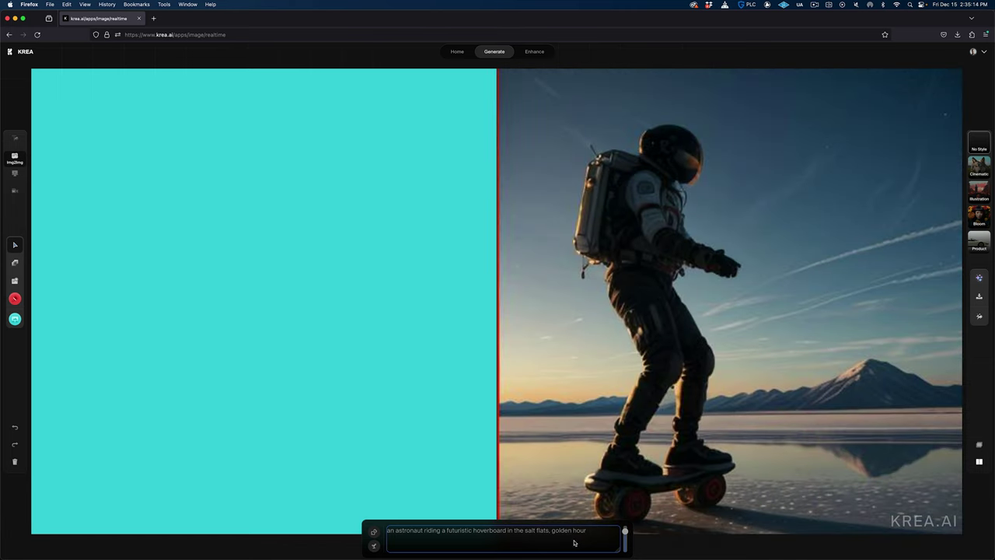
{"action": "left_click", "coordinate": [625, 535]}
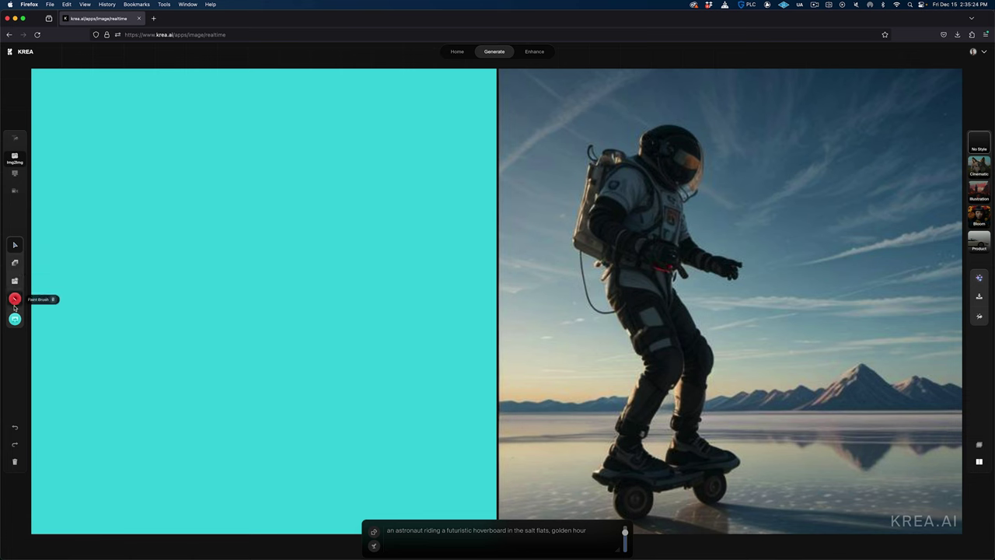
Set the paint brush colour to grey.
{"action": "left_click", "coordinate": [15, 299]}
{"action": "left_click", "coordinate": [70, 276]}
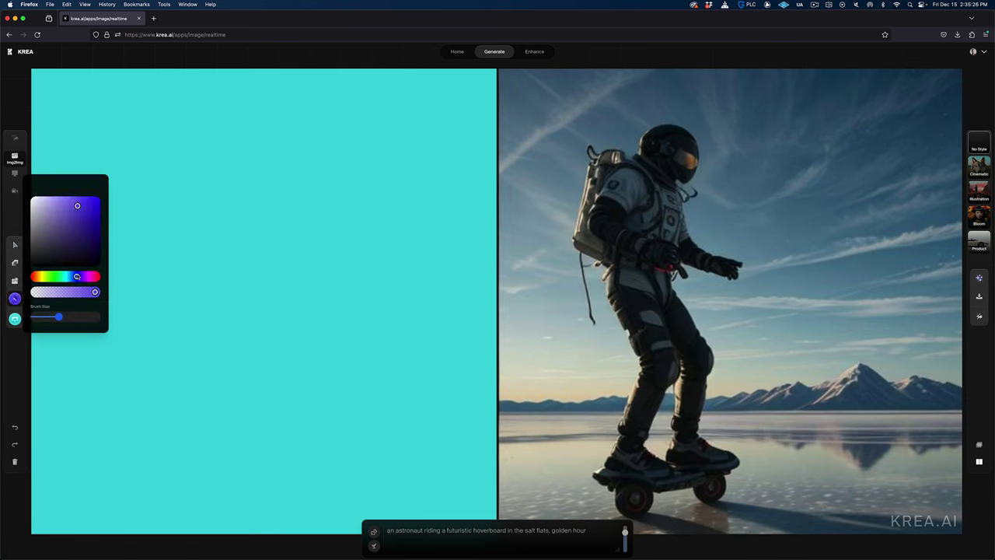
{"action": "left_click", "coordinate": [33, 276]}
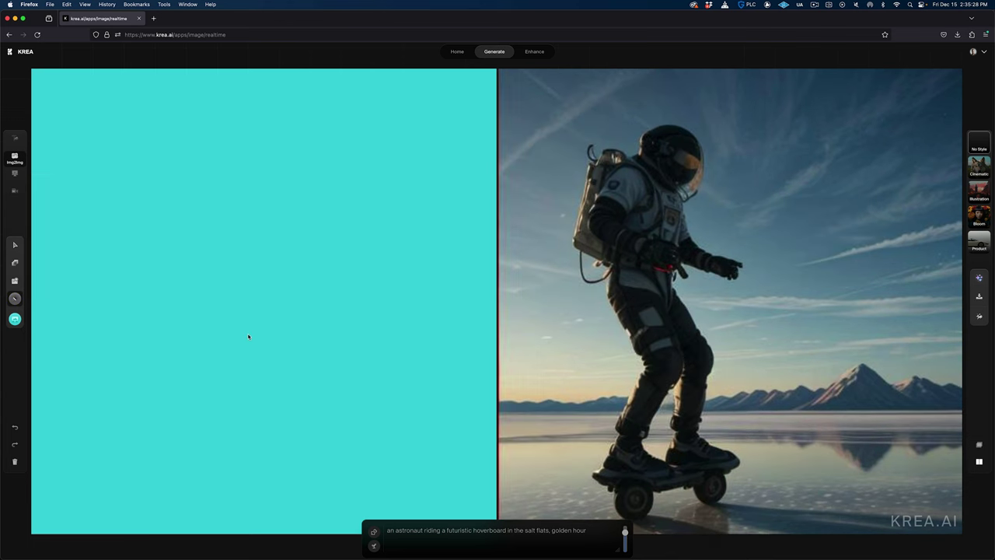
Sketch a grey stick figure with head, body, legs and feet standing on a board line.
{"action": "mouse_move", "coordinate": [233, 293]}
{"action": "left_mouse_down"}
{"action": "mouse_move", "coordinate": [218, 195]}
{"action": "mouse_move", "coordinate": [265, 179]}
{"action": "mouse_move", "coordinate": [287, 241]}
{"action": "mouse_move", "coordinate": [231, 297]}
{"action": "mouse_move", "coordinate": [187, 401]}
{"action": "left_mouse_up"}
{"action": "left_click_drag", "start_coordinate": [256, 261], "coordinate": [244, 342]}
{"action": "left_click_drag", "start_coordinate": [264, 297], "coordinate": [267, 367]}
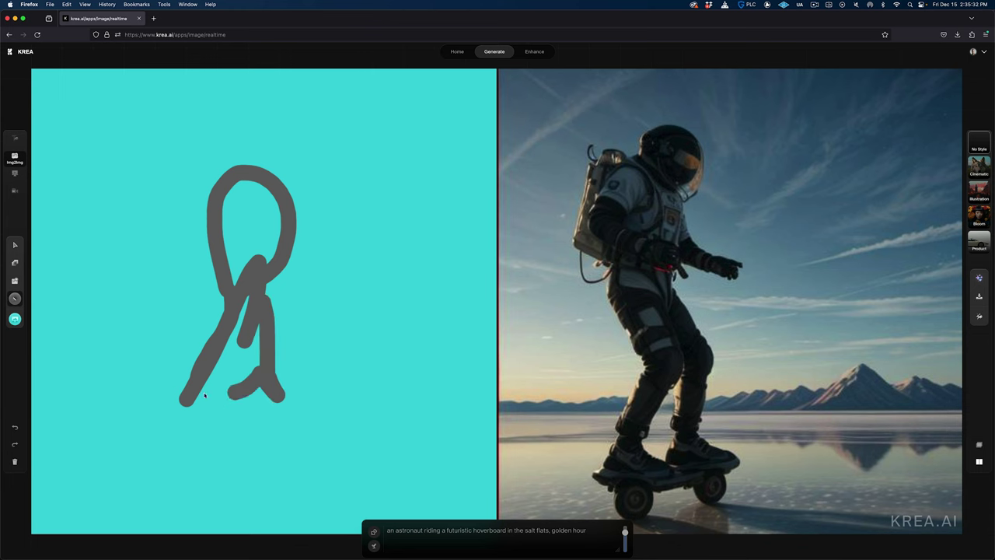
{"action": "mouse_move", "coordinate": [204, 396]}
{"action": "left_mouse_down"}
{"action": "mouse_move", "coordinate": [252, 395]}
{"action": "mouse_move", "coordinate": [251, 409]}
{"action": "mouse_move", "coordinate": [249, 385]}
{"action": "mouse_move", "coordinate": [191, 416]}
{"action": "mouse_move", "coordinate": [223, 424]}
{"action": "mouse_move", "coordinate": [268, 409]}
{"action": "left_mouse_up"}
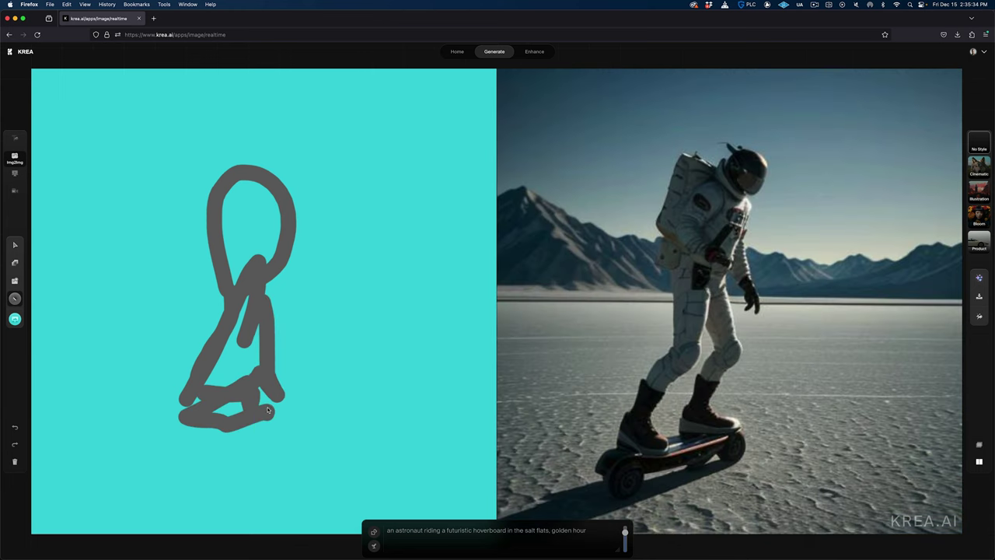
{"action": "mouse_move", "coordinate": [179, 462]}
{"action": "left_mouse_down"}
{"action": "mouse_move", "coordinate": [323, 430]}
{"action": "mouse_move", "coordinate": [201, 462]}
{"action": "left_mouse_up"}
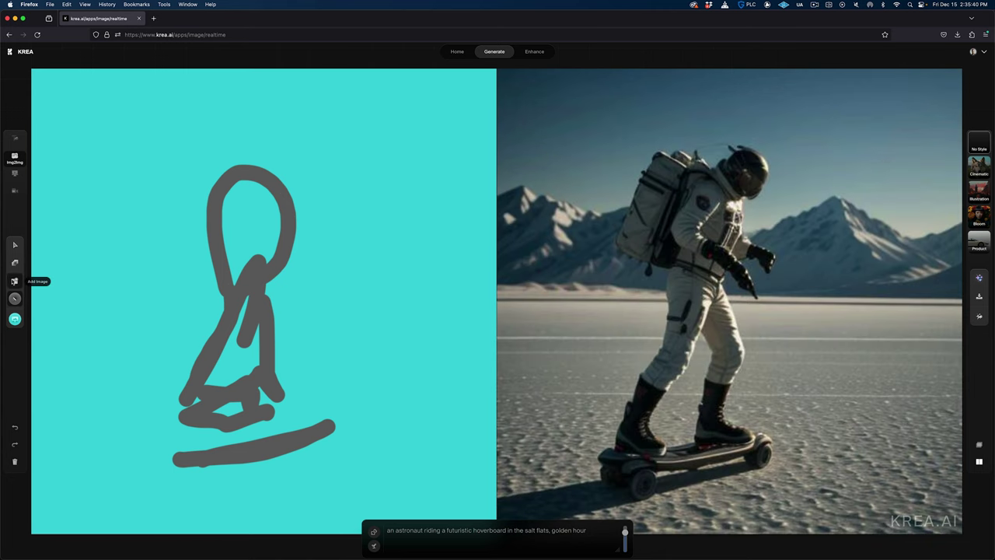
{"action": "left_click", "coordinate": [14, 260]}
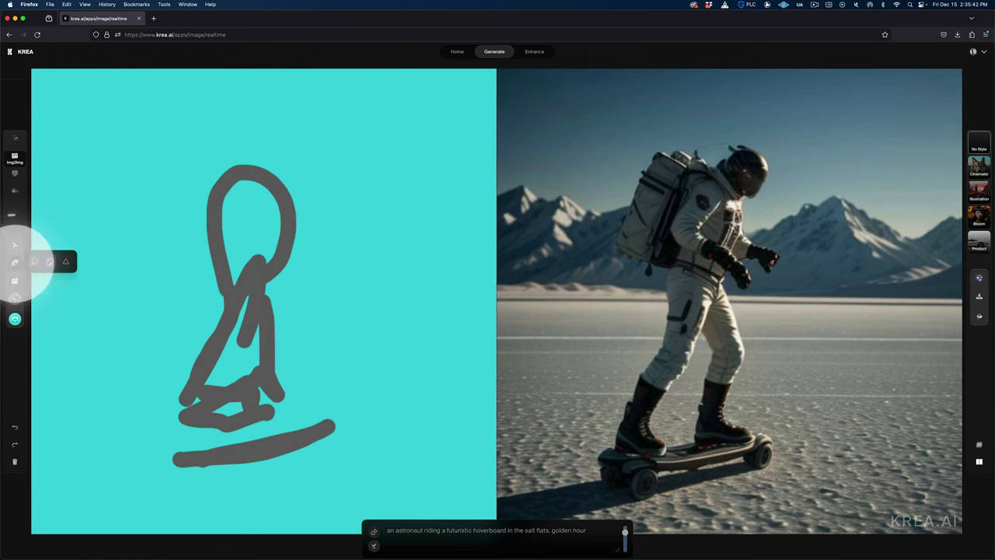
Draw a circle in the canvas's top-right corner and colour it yellow as a sun.
{"action": "left_click", "coordinate": [47, 262]}
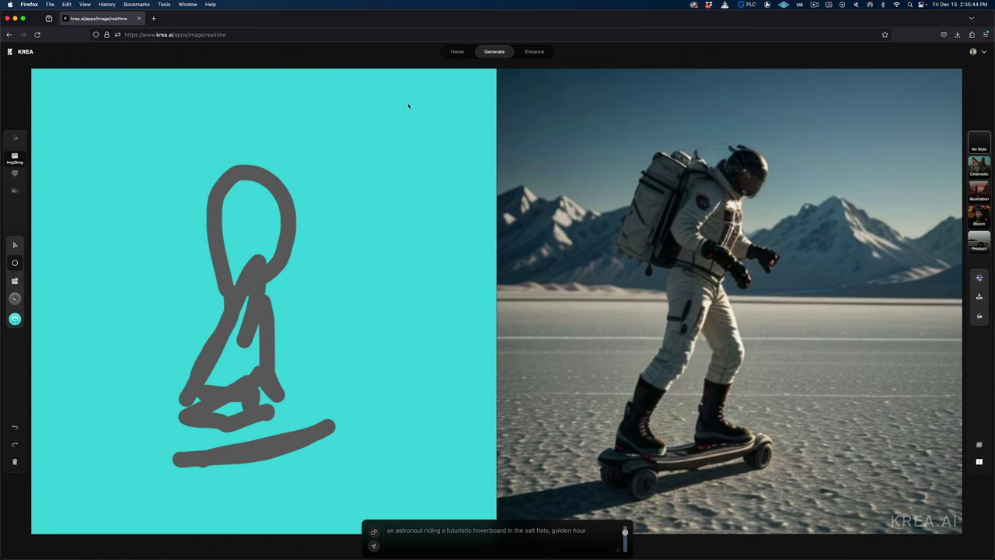
{"action": "mouse_move", "coordinate": [442, 122]}
{"action": "left_mouse_down"}
{"action": "mouse_move", "coordinate": [467, 156]}
{"action": "mouse_move", "coordinate": [415, 160]}
{"action": "mouse_move", "coordinate": [427, 132]}
{"action": "left_mouse_up"}
{"action": "left_click", "coordinate": [14, 244]}
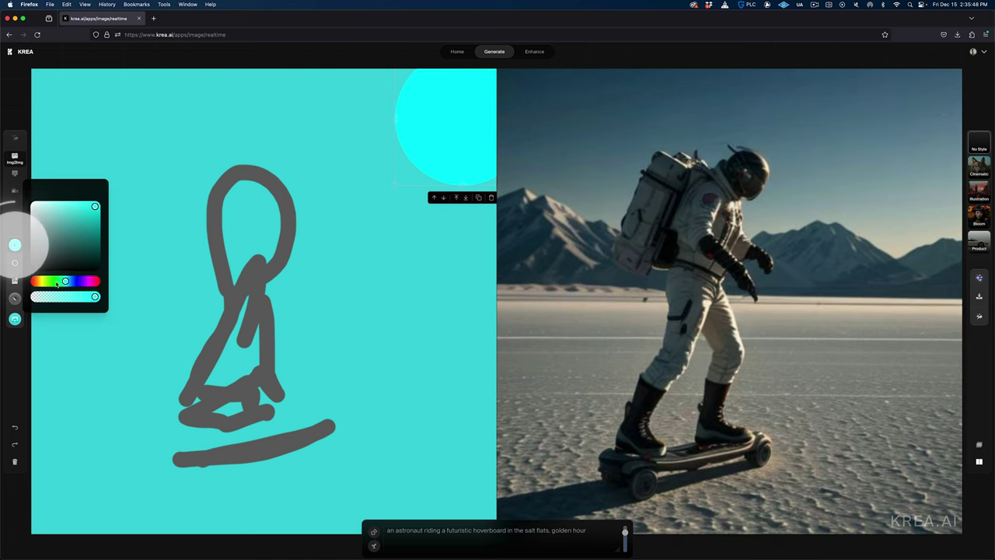
{"action": "left_click", "coordinate": [39, 282]}
{"action": "left_click_drag", "start_coordinate": [39, 281], "coordinate": [43, 281]}
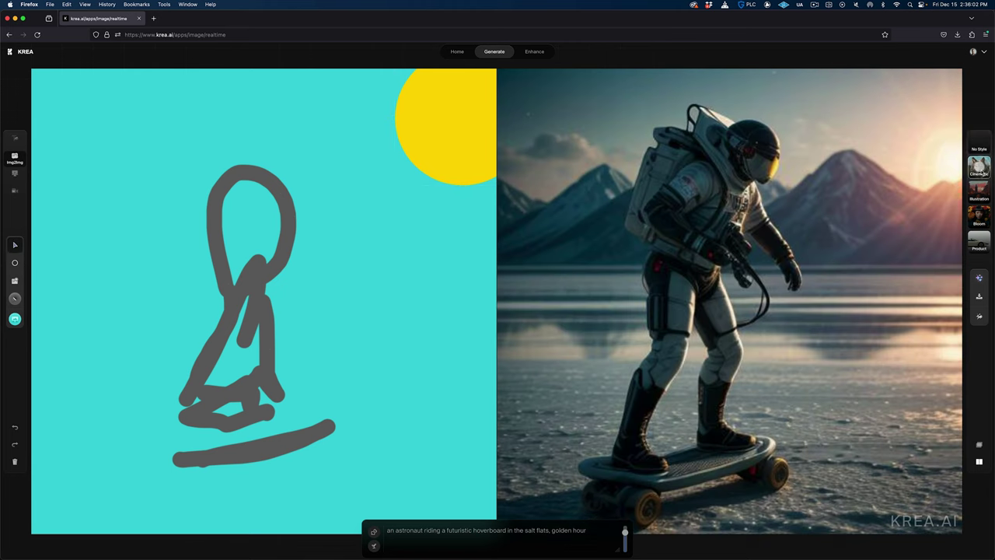
Try Illustration and Product styles, settle on Cinematic, and send the astronaut render to Enhance.
{"action": "left_click", "coordinate": [978, 188]}
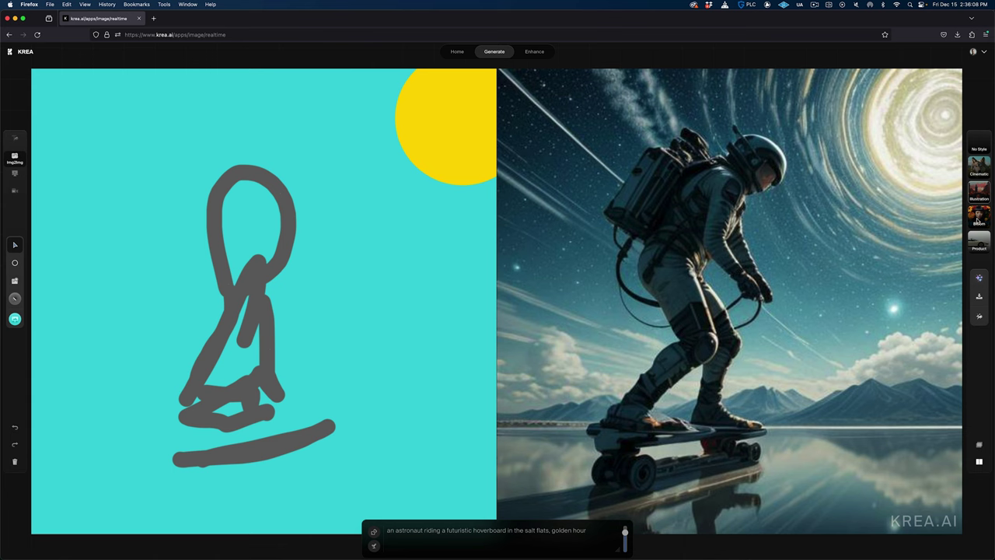
{"action": "left_click", "coordinate": [979, 279]}
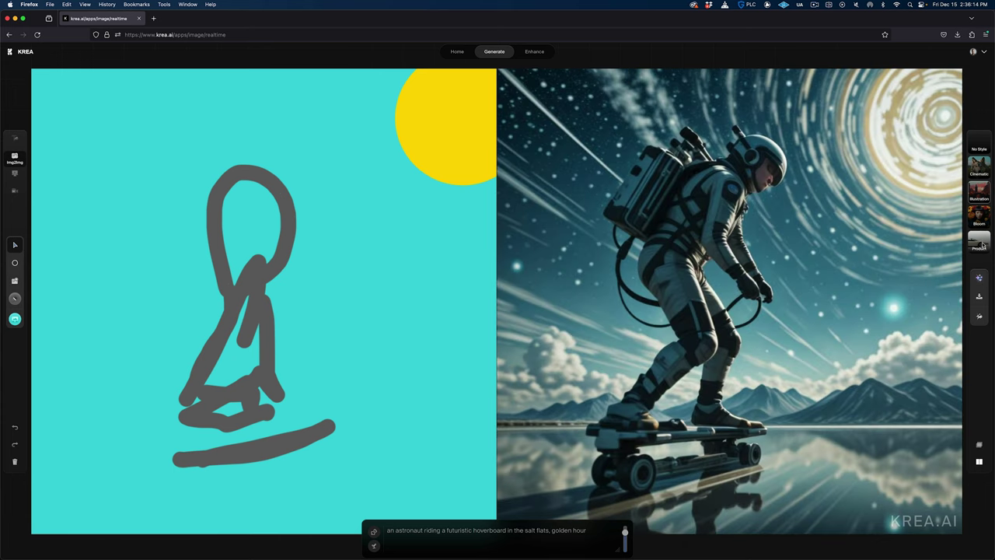
{"action": "left_click", "coordinate": [979, 238]}
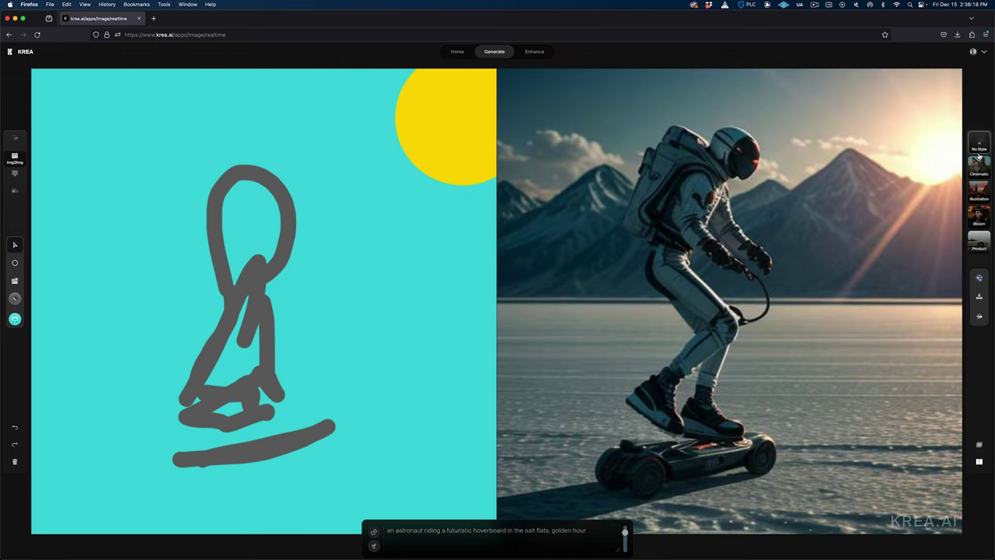
{"action": "left_click", "coordinate": [978, 162]}
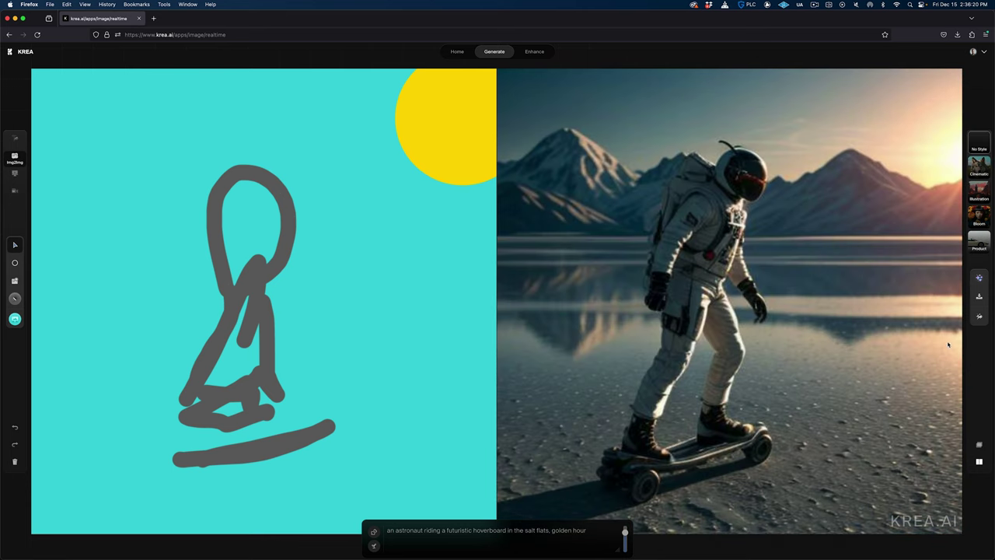
{"action": "left_click", "coordinate": [971, 315]}
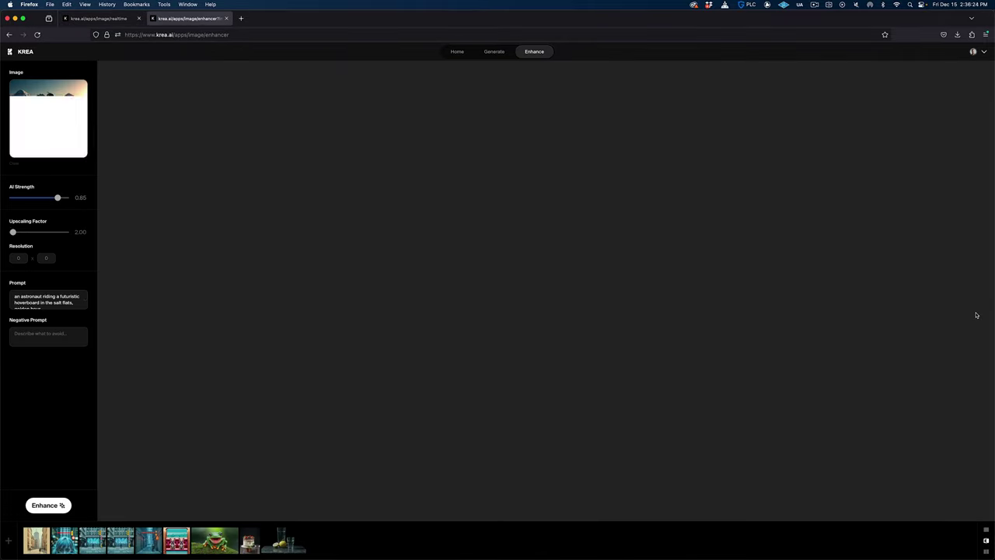
Enhance the astronaut image at AI strength 0.85 with 2.00 upscaling to 2048 × 2048.
{"action": "left_click", "coordinate": [54, 506]}
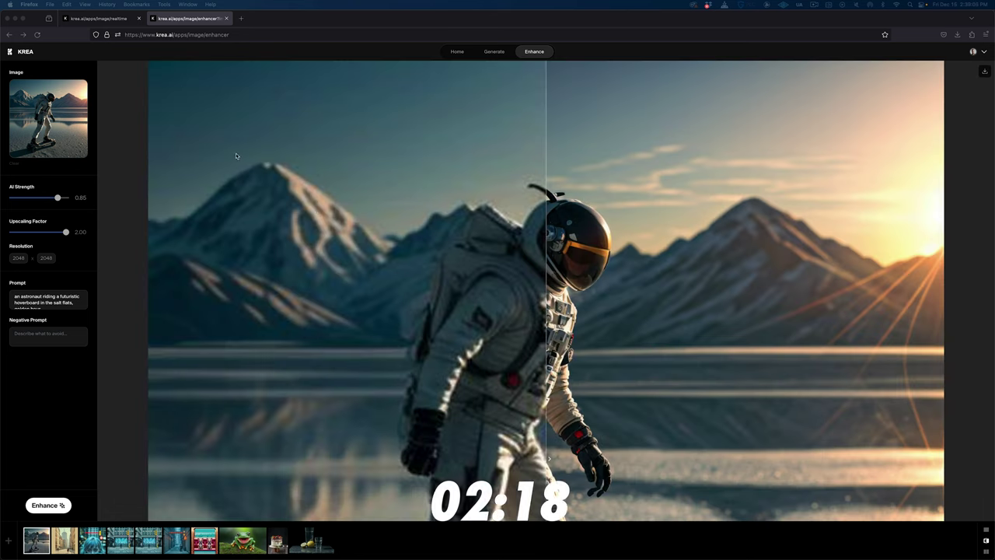
{"action": "scroll", "coordinate": [470, 284], "scroll_direction": "up", "scroll_amount": 3}
{"action": "scroll", "coordinate": [471, 281], "scroll_direction": "down", "scroll_amount": 3}
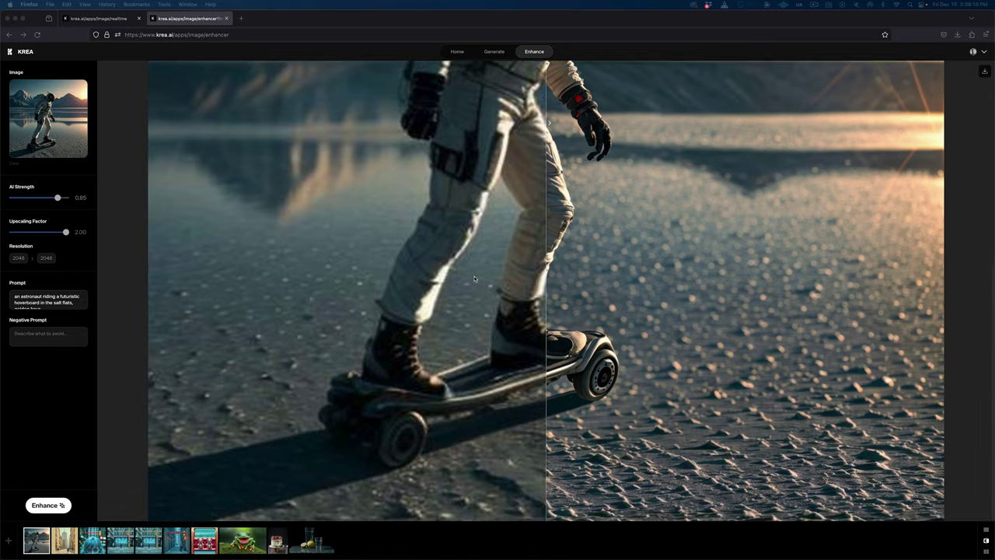
{"action": "scroll", "coordinate": [498, 284], "scroll_direction": "down", "scroll_amount": 3}
{"action": "scroll", "coordinate": [519, 288], "scroll_direction": "up", "scroll_amount": 3}
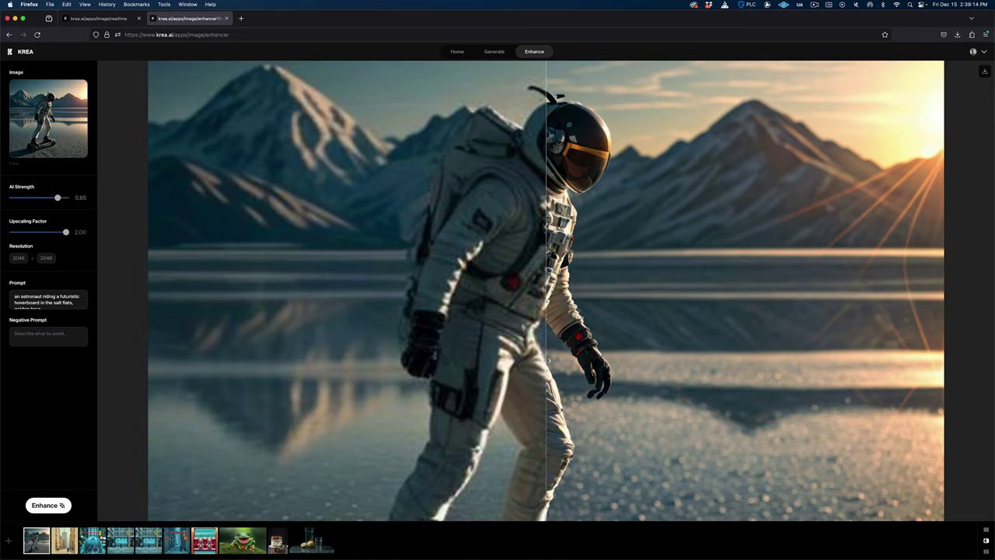
Drag the comparison divider left to show the enhanced version across the whole image.
{"action": "left_click_drag", "start_coordinate": [548, 276], "coordinate": [114, 271]}
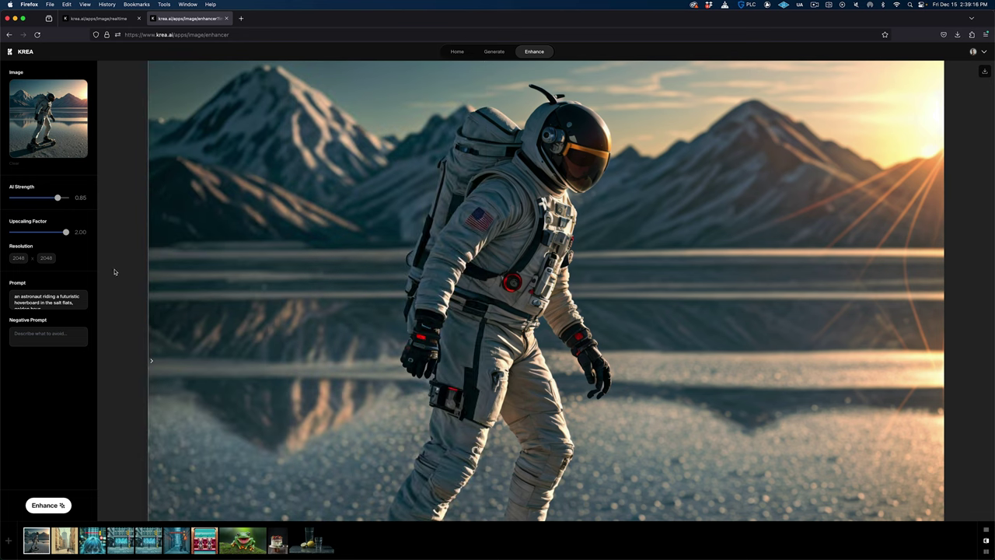
{"action": "scroll", "coordinate": [476, 255], "scroll_direction": "up", "scroll_amount": 2}
{"action": "scroll", "coordinate": [476, 255], "scroll_direction": "down", "scroll_amount": 5}
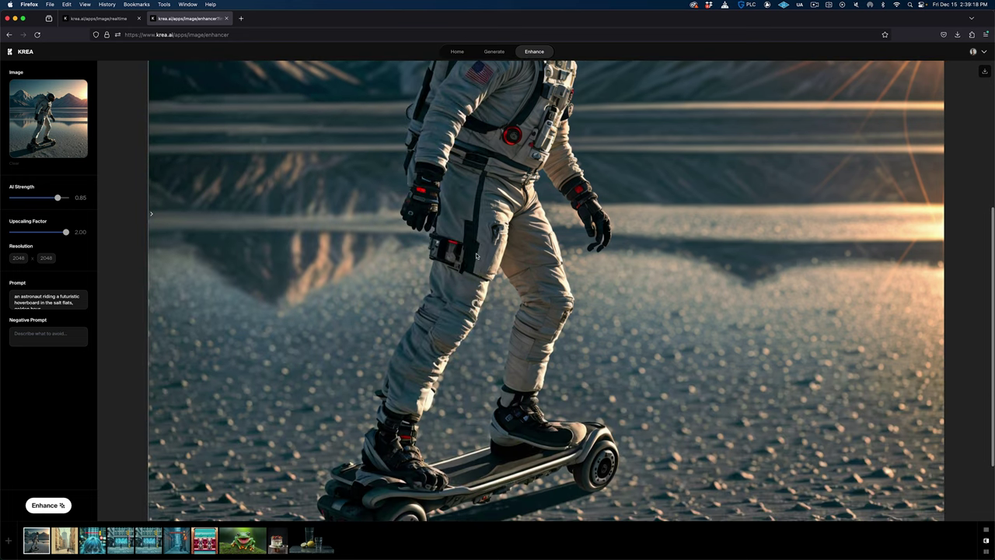
{"action": "scroll", "coordinate": [549, 267], "scroll_direction": "down", "scroll_amount": 3}
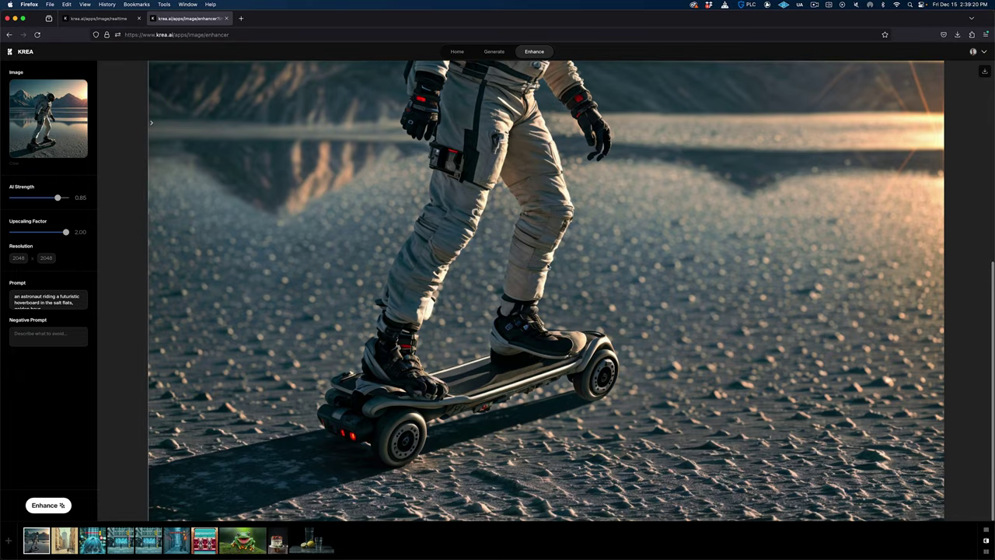
{"action": "scroll", "coordinate": [548, 266], "scroll_direction": "up", "scroll_amount": 10}
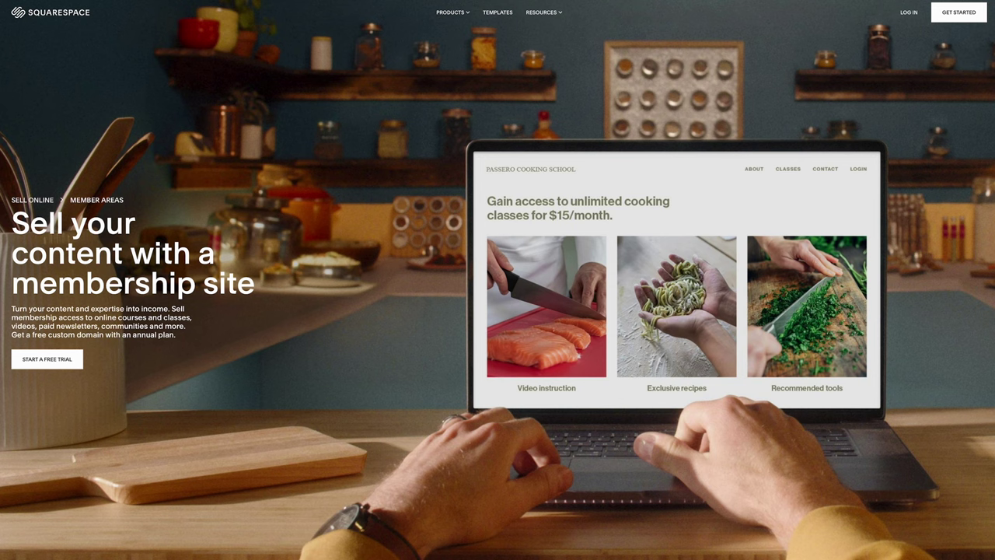
Filter the template gallery to Portfolio type and the Photography topic, then browse the results.
{"action": "scroll", "coordinate": [497, 280], "scroll_direction": "down", "scroll_amount": 10}
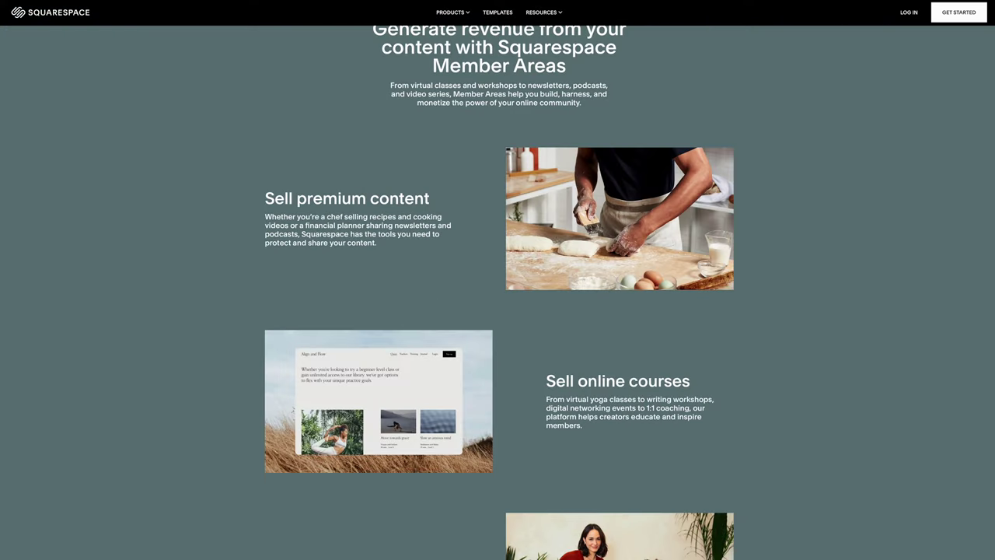
{"action": "scroll", "coordinate": [498, 280], "scroll_direction": "down", "scroll_amount": 6}
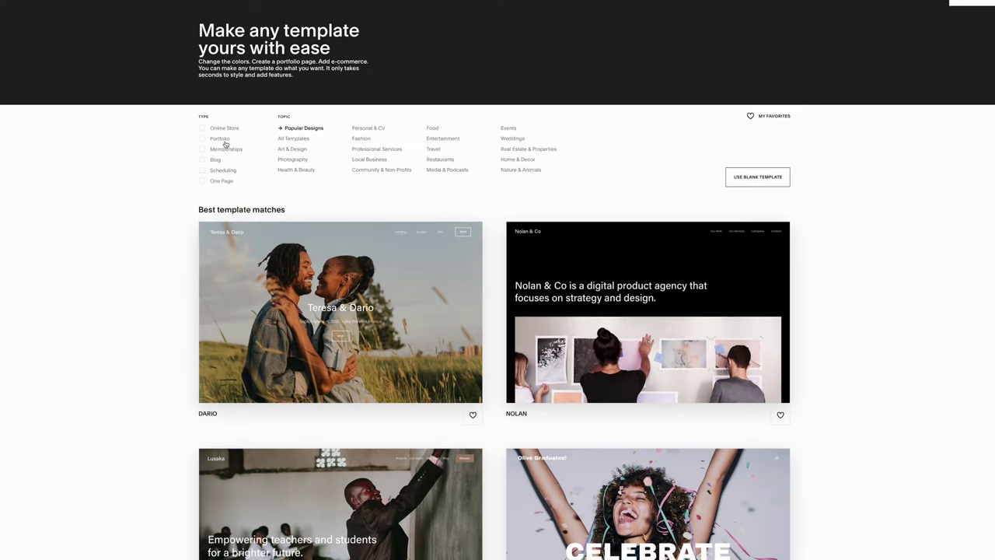
{"action": "left_click", "coordinate": [211, 140]}
{"action": "left_click", "coordinate": [286, 160]}
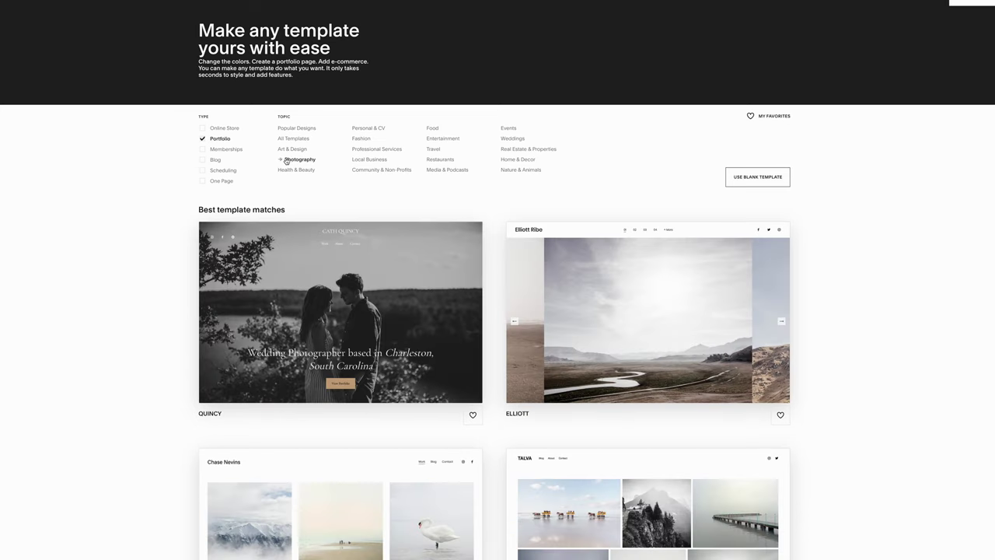
{"action": "scroll", "coordinate": [960, 53], "scroll_direction": "down", "scroll_amount": 3}
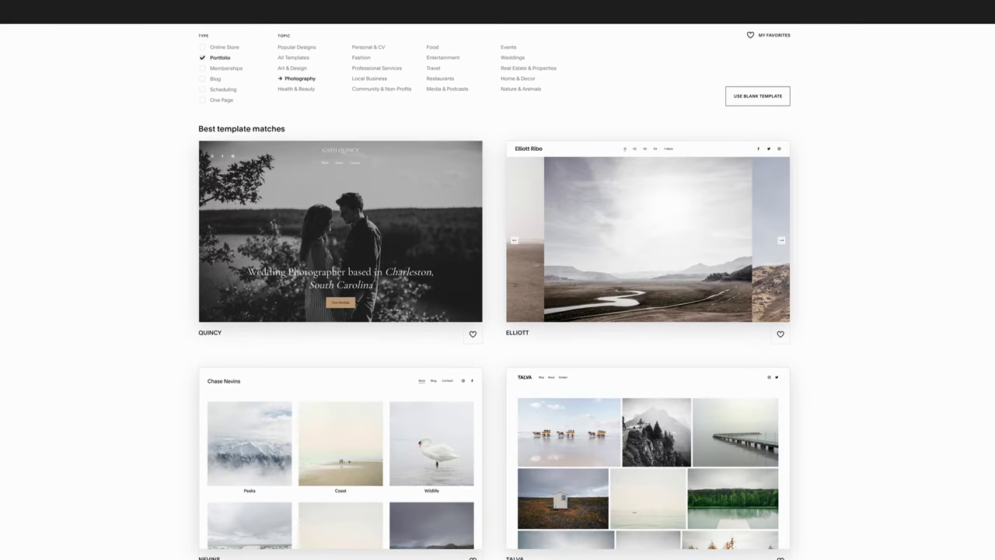
{"action": "scroll", "coordinate": [497, 280], "scroll_direction": "down", "scroll_amount": 3}
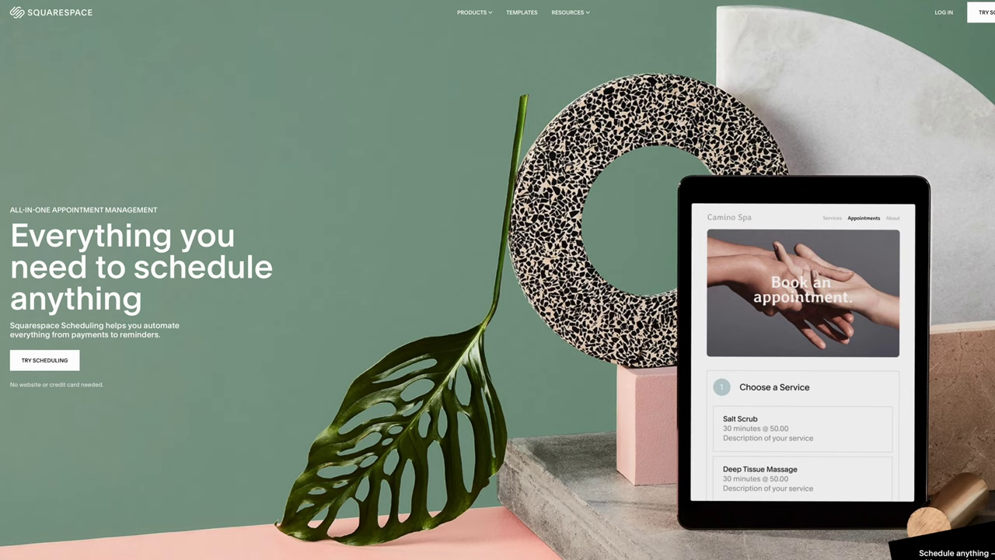
Scroll the Scheduling page and example podcast site down to its Submit Trivia form.
{"action": "scroll", "coordinate": [498, 280], "scroll_direction": "down", "scroll_amount": 7}
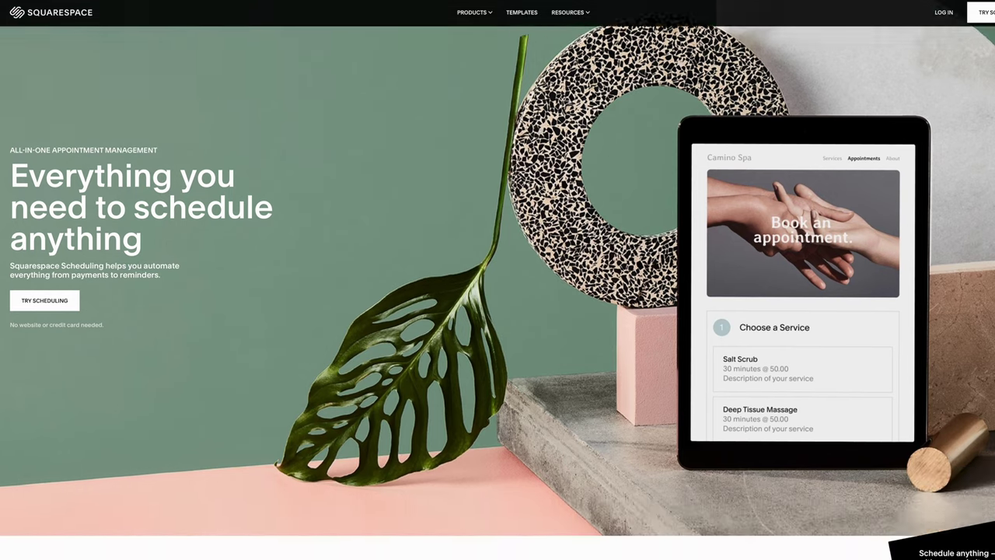
{"action": "scroll", "coordinate": [498, 280], "scroll_direction": "down", "scroll_amount": 1}
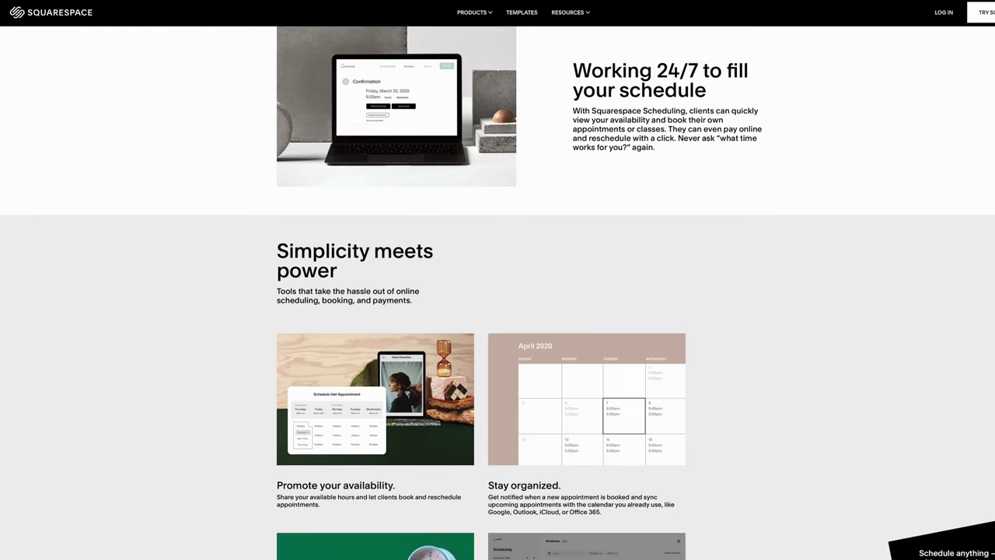
{"action": "scroll", "coordinate": [498, 280], "scroll_direction": "down", "scroll_amount": 3}
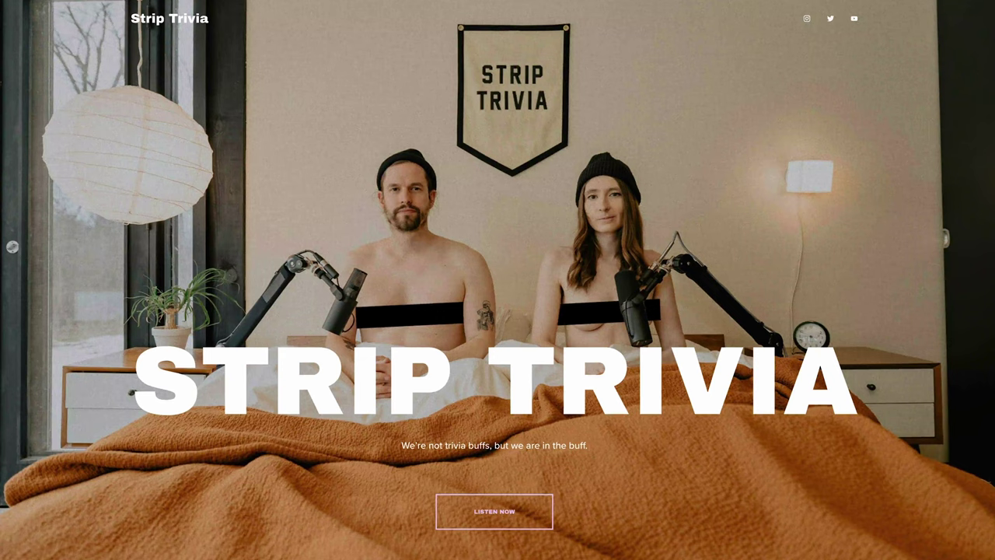
{"action": "scroll", "coordinate": [498, 280], "scroll_direction": "down", "scroll_amount": 10}
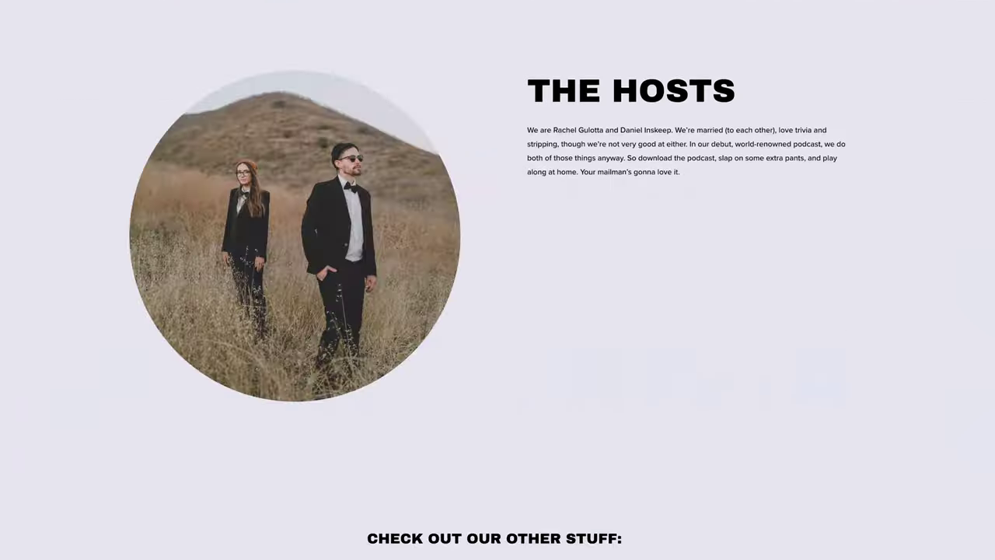
{"action": "scroll", "coordinate": [498, 280], "scroll_direction": "down", "scroll_amount": 15}
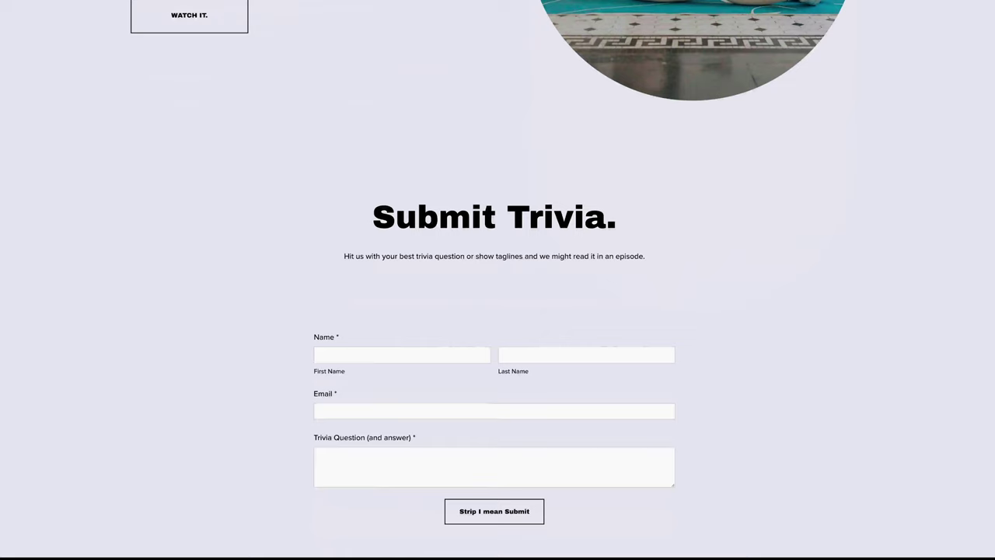